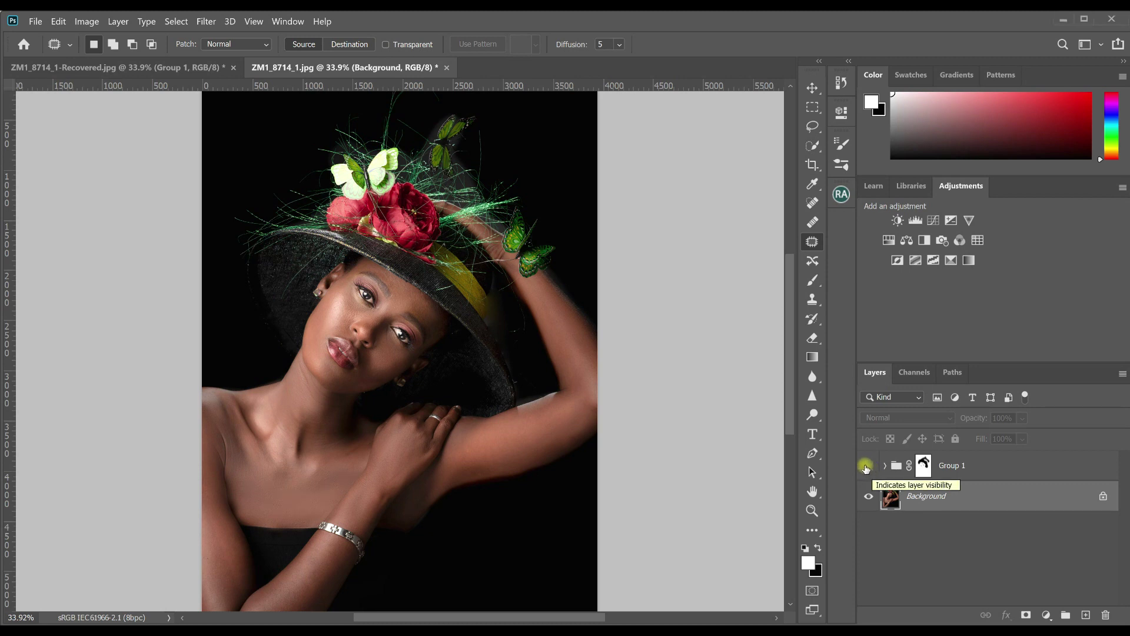
Make Group 1 visible to show the darker, moodier retouch on the hat portrait
{"action": "left_click", "coordinate": [867, 467]}
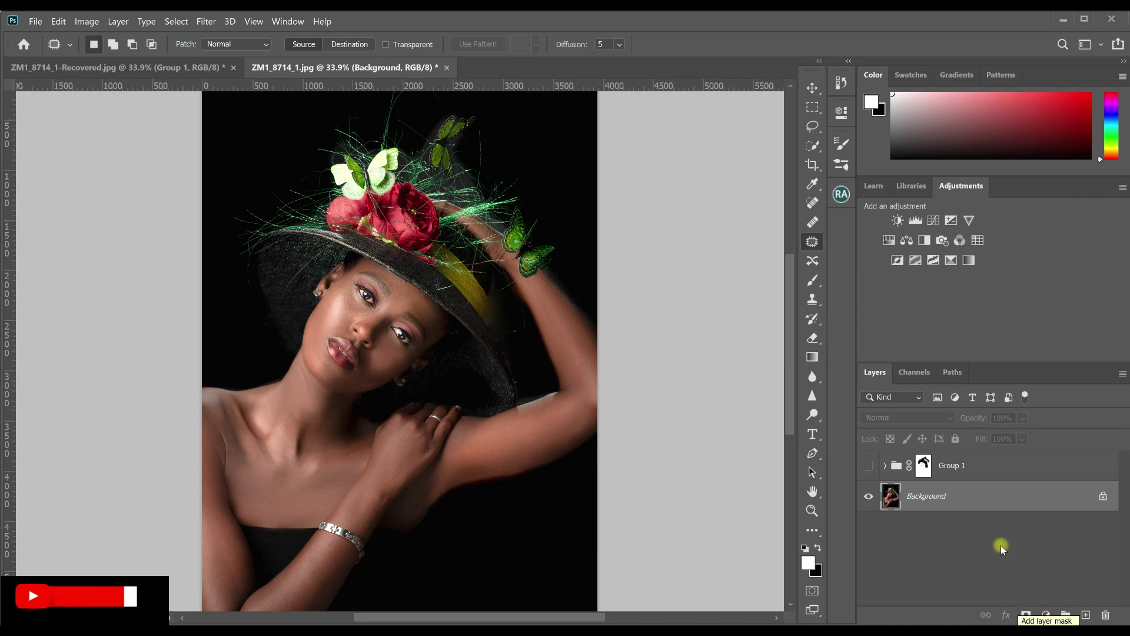
Compare Group 1 on and off, inspect its Black & White 1 and Hue/Saturation 1 layers, then hide it
{"action": "left_click", "coordinate": [866, 467]}
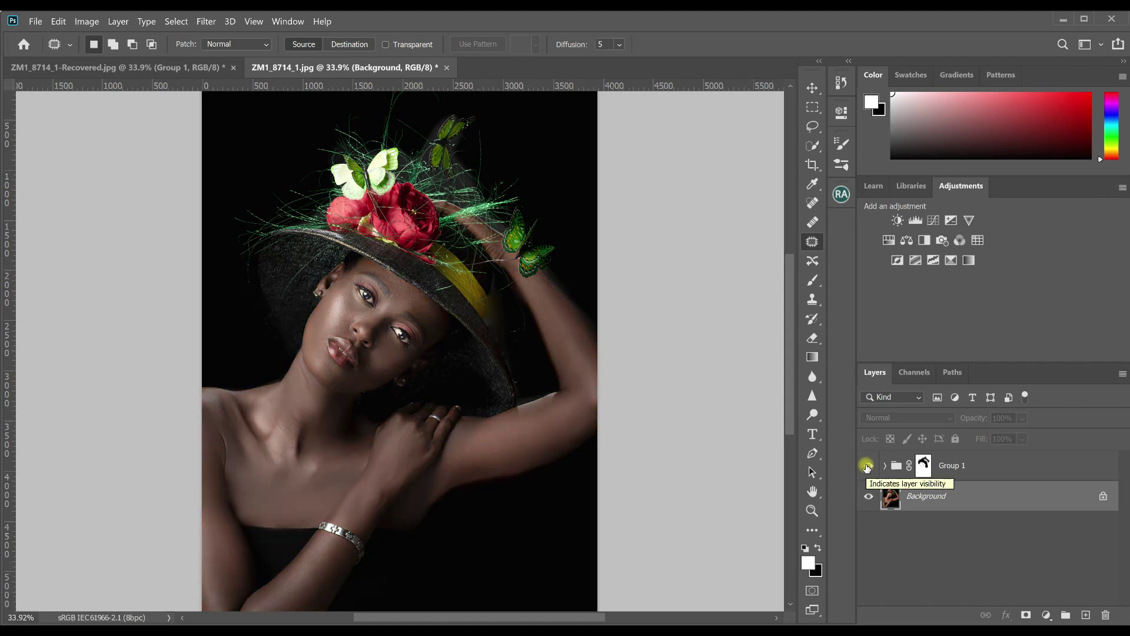
{"action": "left_click", "coordinate": [866, 467]}
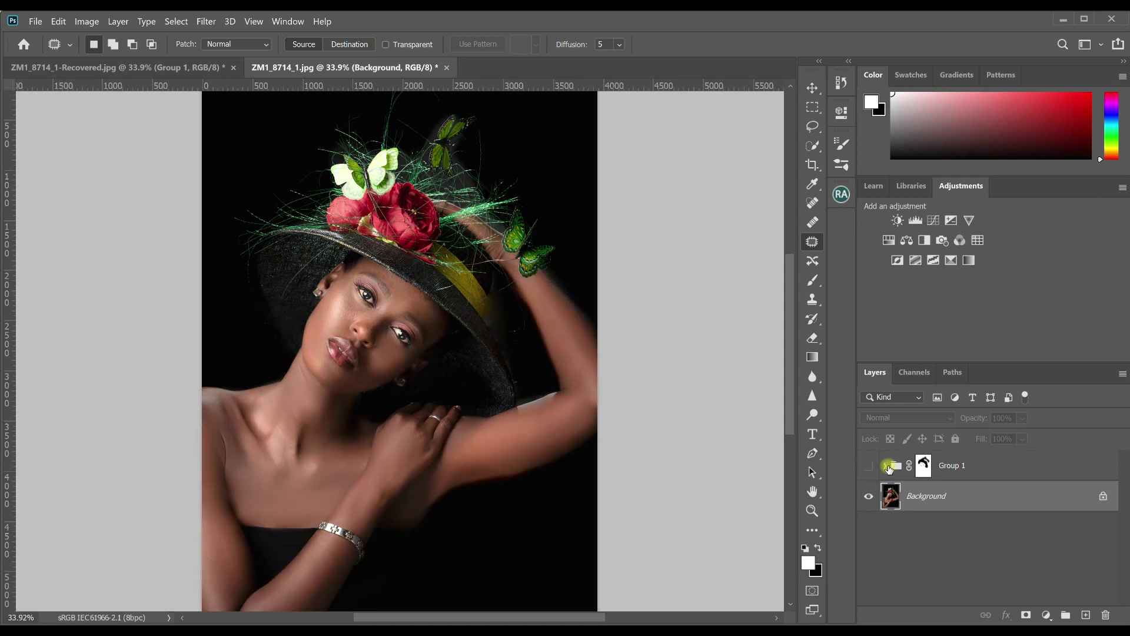
{"action": "left_click", "coordinate": [887, 466]}
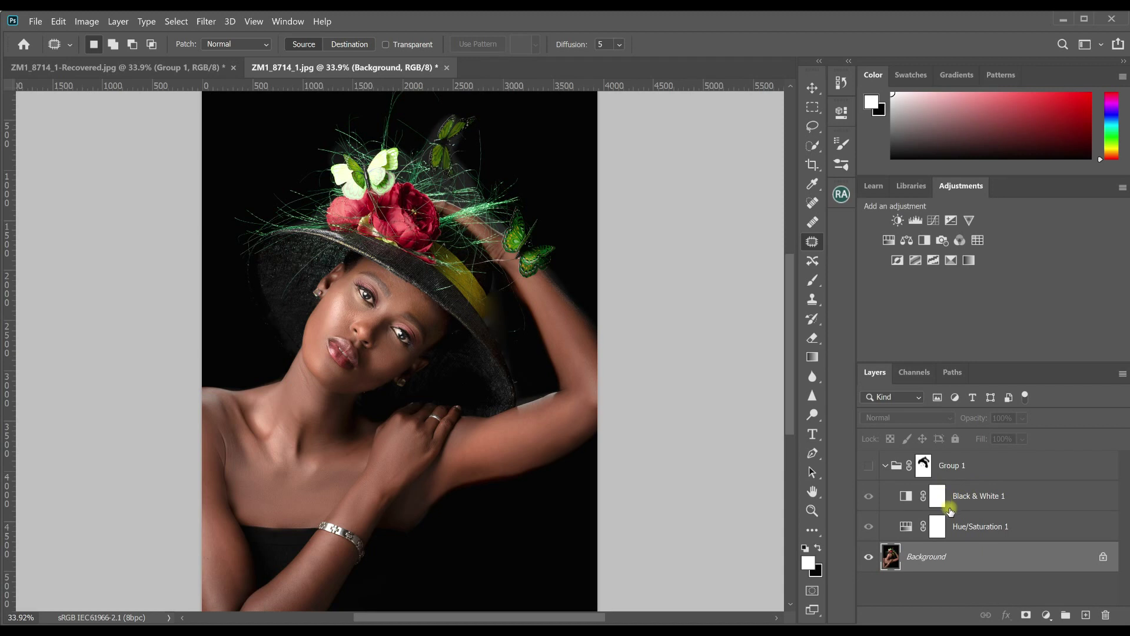
{"action": "left_click", "coordinate": [867, 467]}
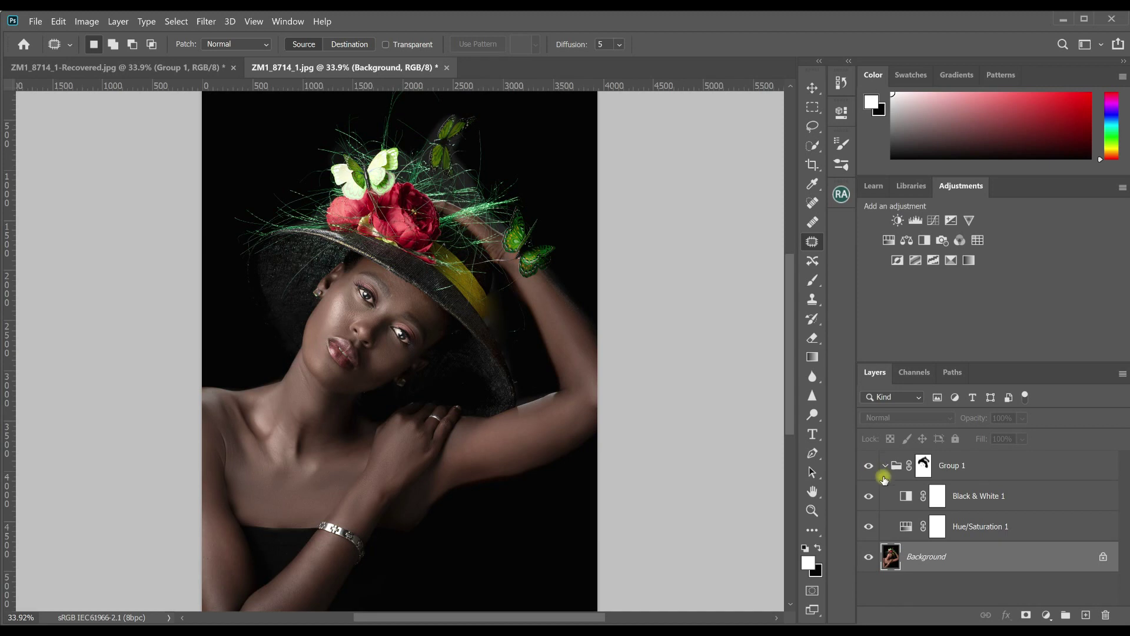
{"action": "left_click", "coordinate": [885, 467]}
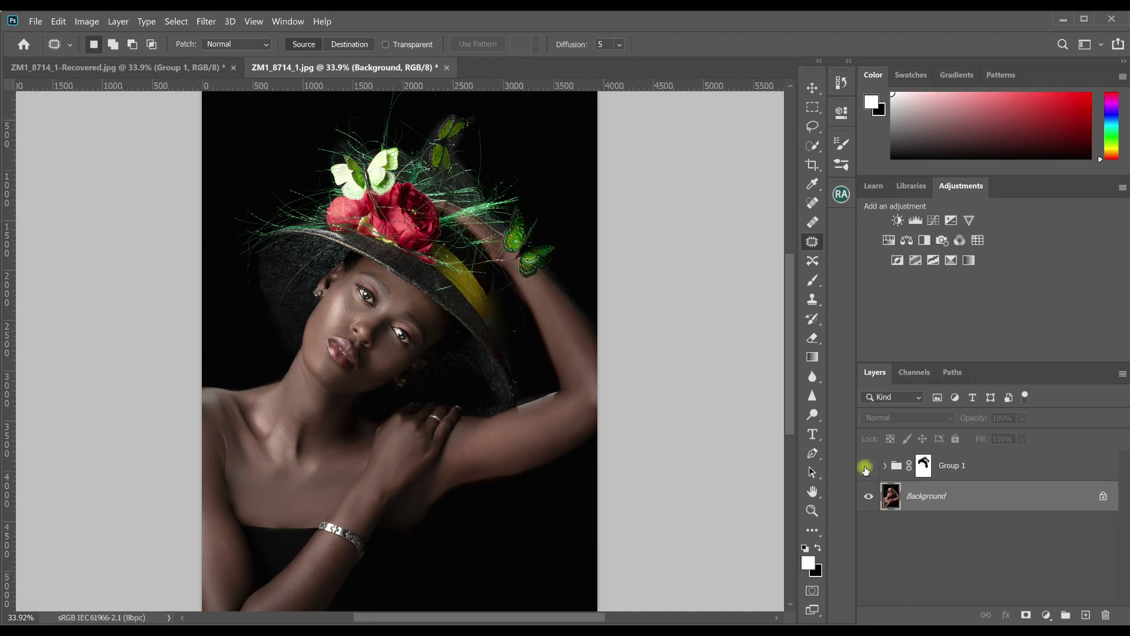
{"action": "left_click", "coordinate": [868, 467]}
Add a Hue/Saturation layer: Reds saturation -57, Yellows saturation -36 and lightness -25
{"action": "left_click", "coordinate": [1054, 614]}
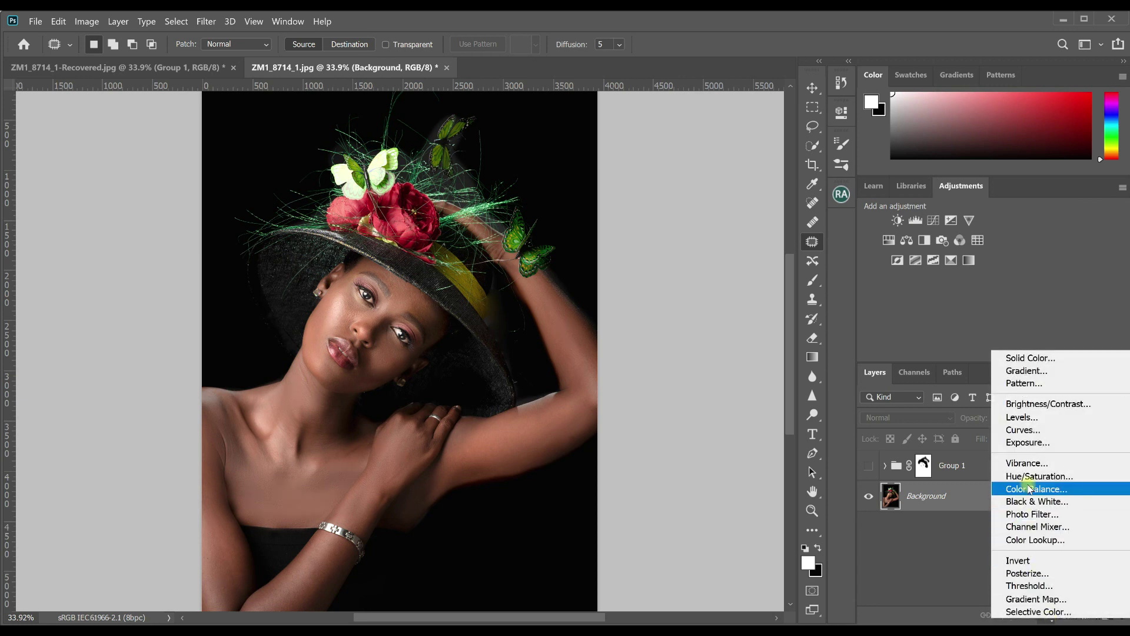
{"action": "left_click", "coordinate": [1029, 477]}
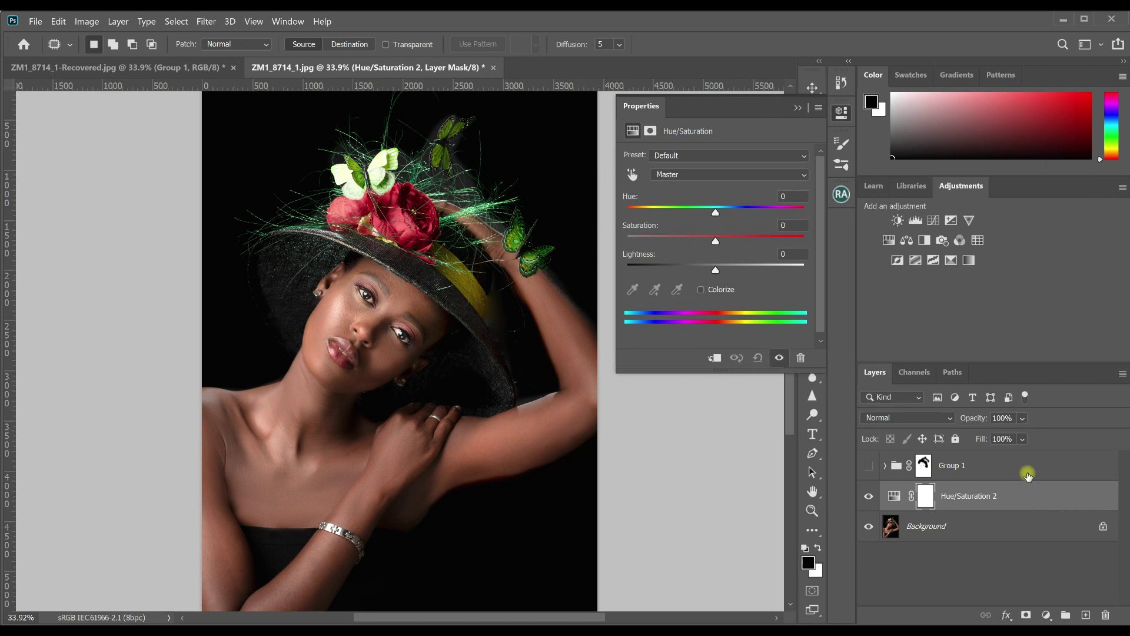
{"action": "left_click", "coordinate": [706, 176]}
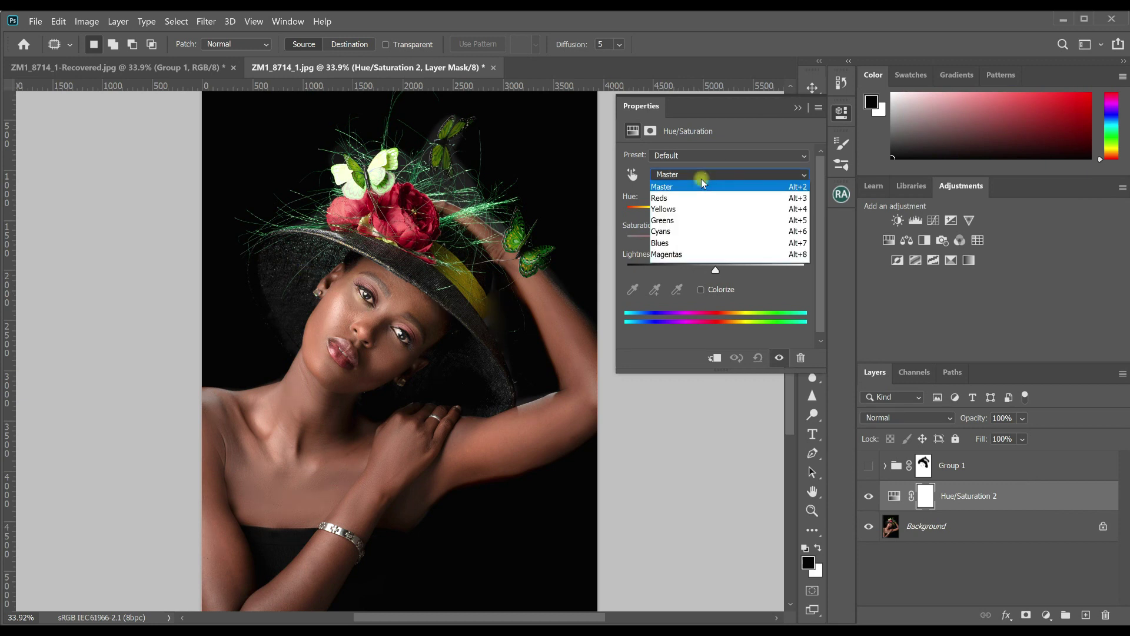
{"action": "left_click", "coordinate": [675, 200]}
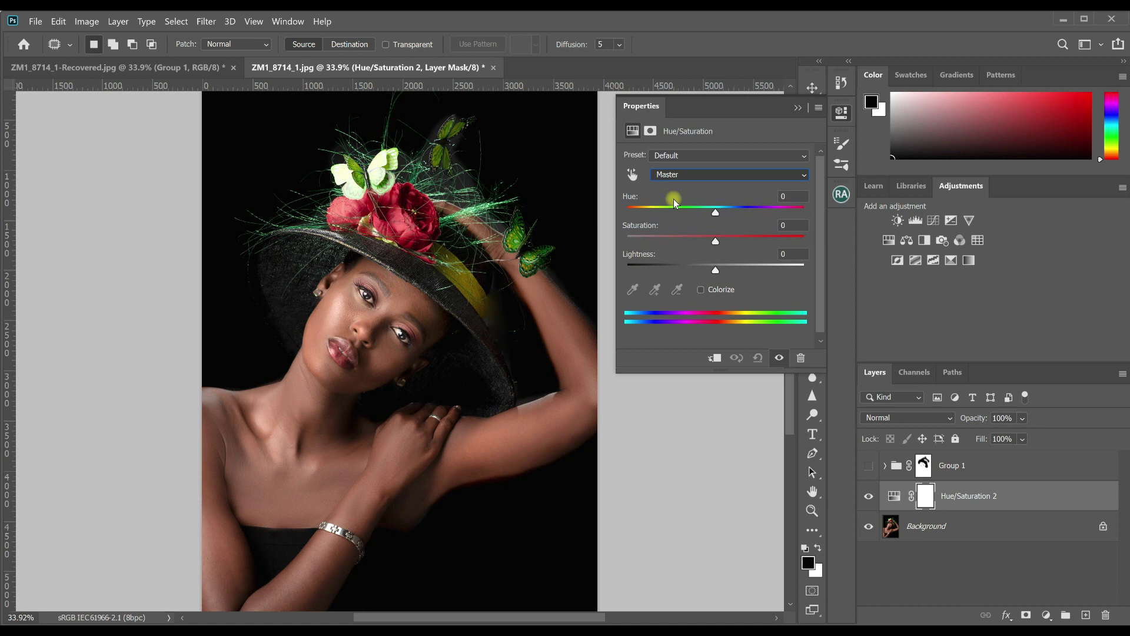
{"action": "left_click_drag", "start_coordinate": [718, 249], "coordinate": [666, 237]}
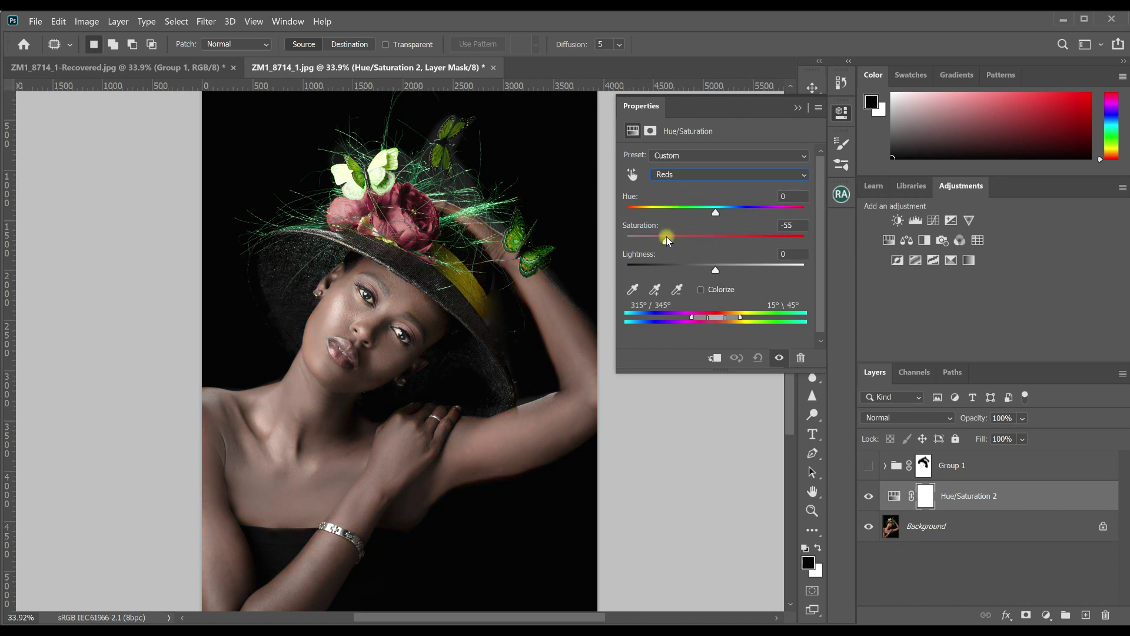
{"action": "left_click", "coordinate": [724, 175]}
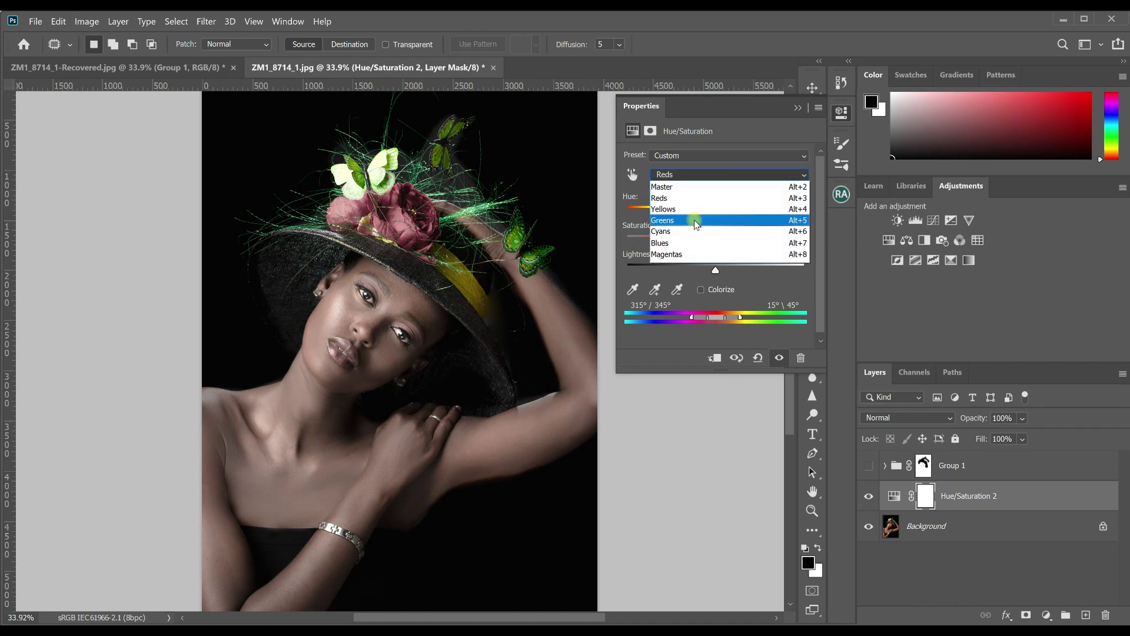
{"action": "left_click", "coordinate": [698, 209]}
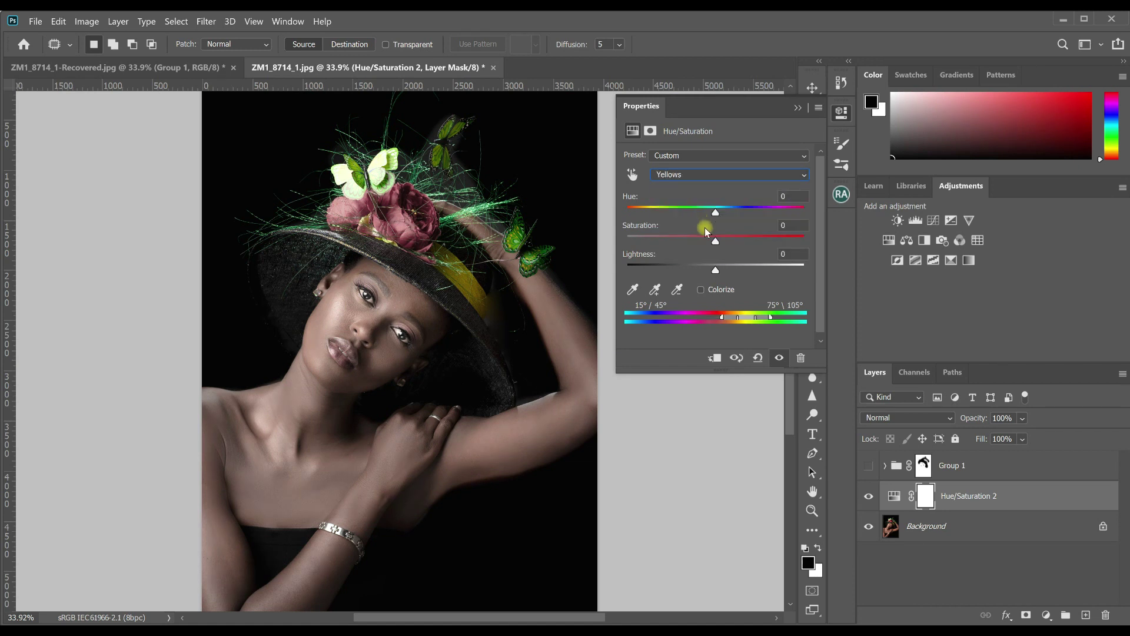
{"action": "left_click_drag", "start_coordinate": [715, 242], "coordinate": [694, 271]}
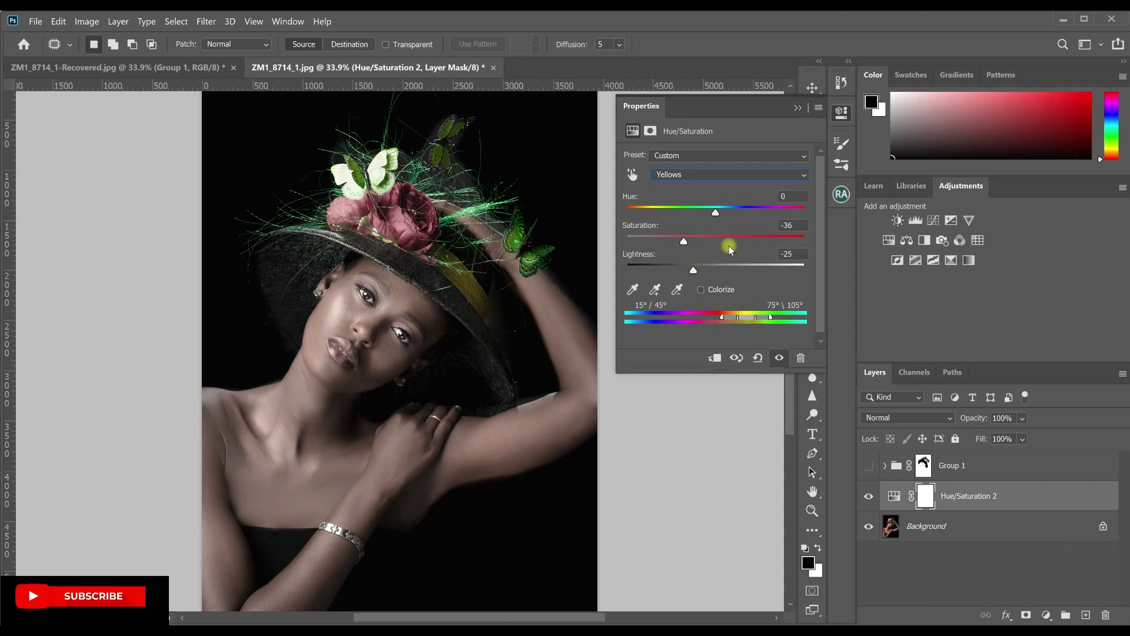
{"action": "left_click", "coordinate": [796, 109]}
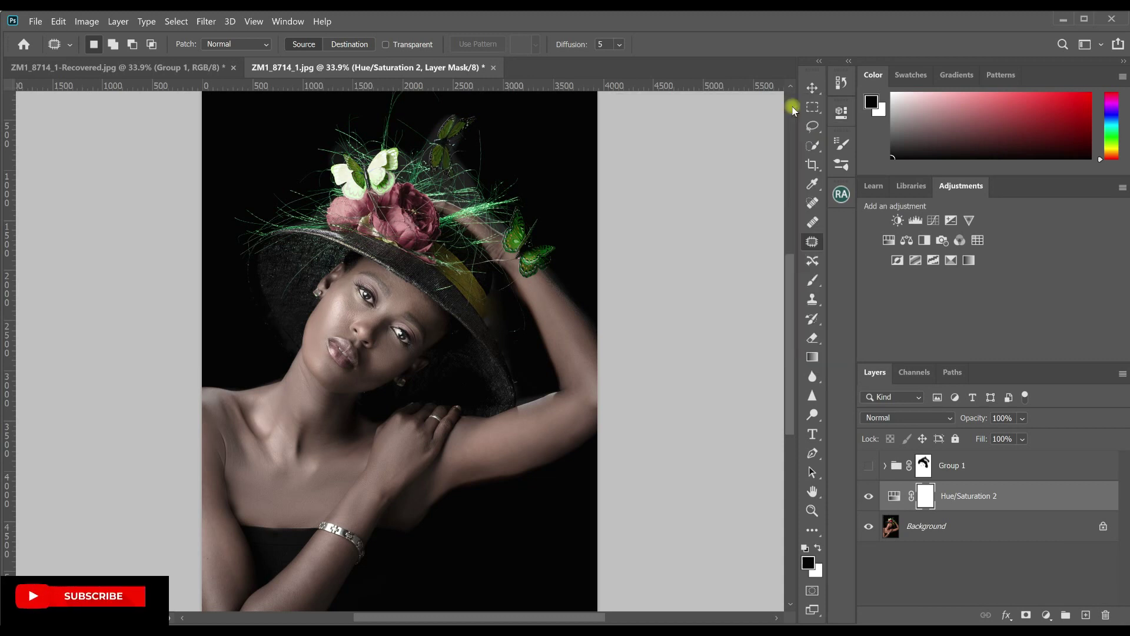
Add a Black & White adjustment layer with the Reds slider lowered to -10
{"action": "left_click", "coordinate": [1042, 614]}
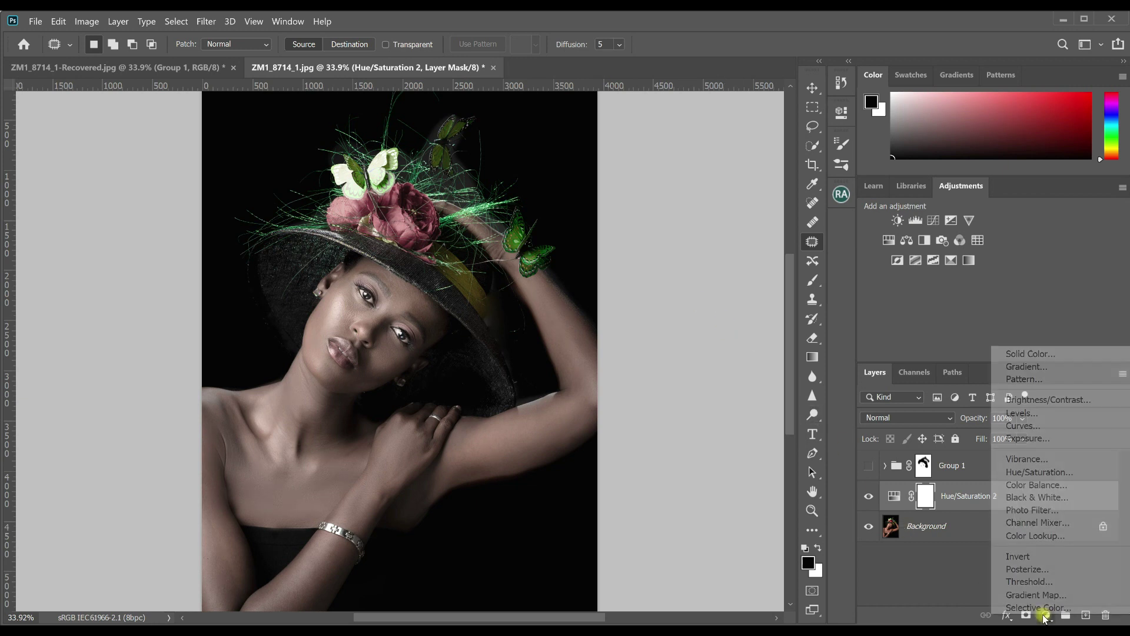
{"action": "left_click", "coordinate": [1041, 500]}
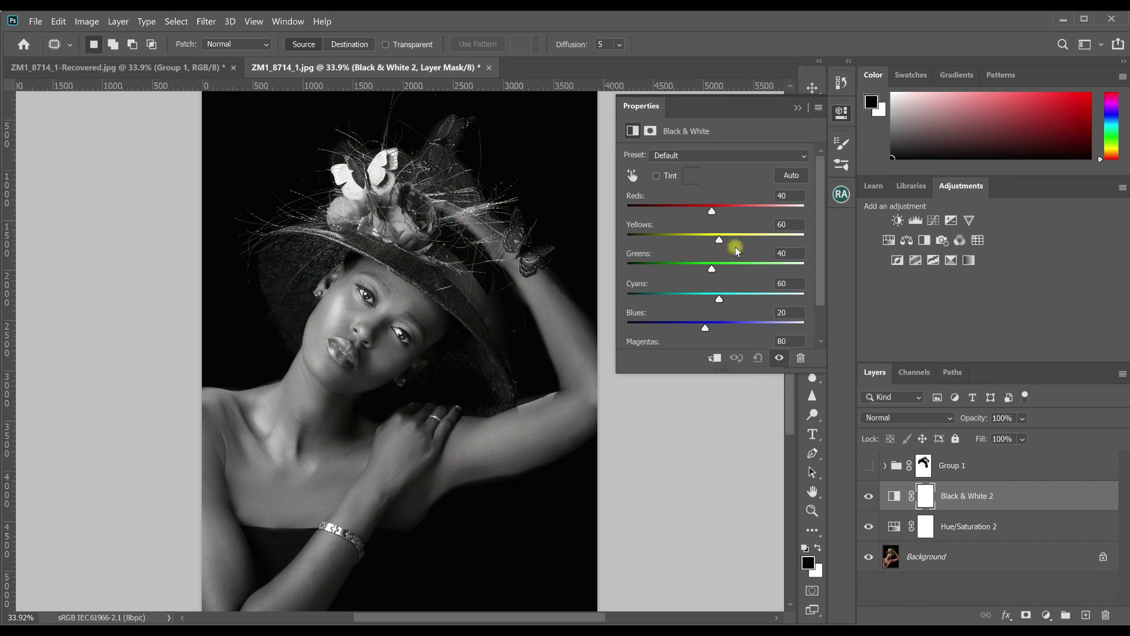
{"action": "left_click_drag", "start_coordinate": [712, 211], "coordinate": [696, 214]}
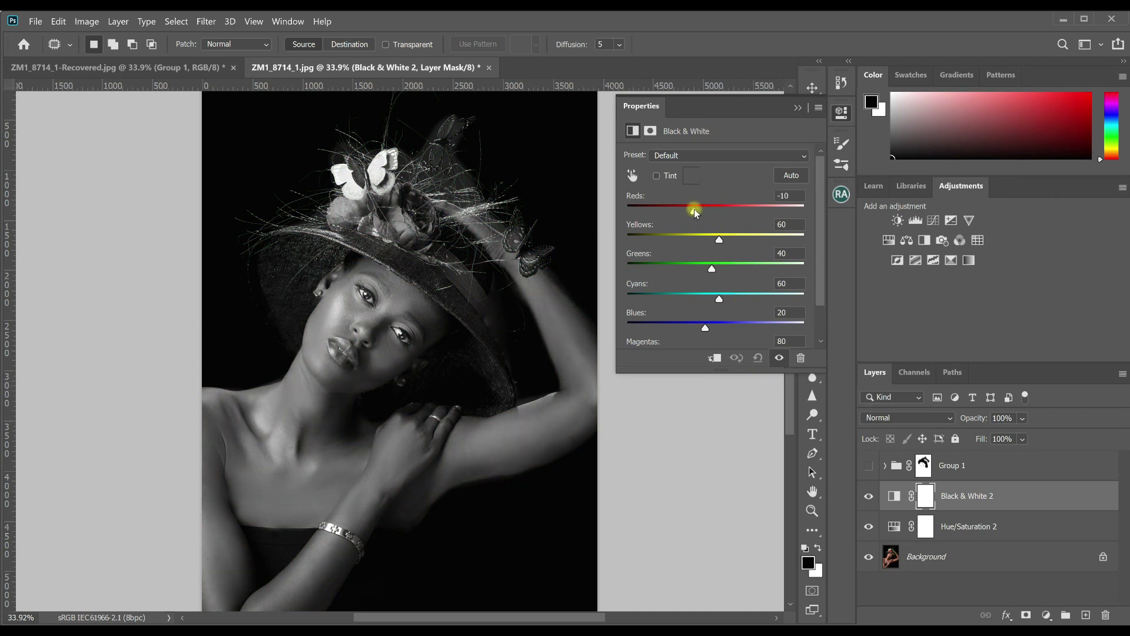
{"action": "left_click", "coordinate": [797, 108]}
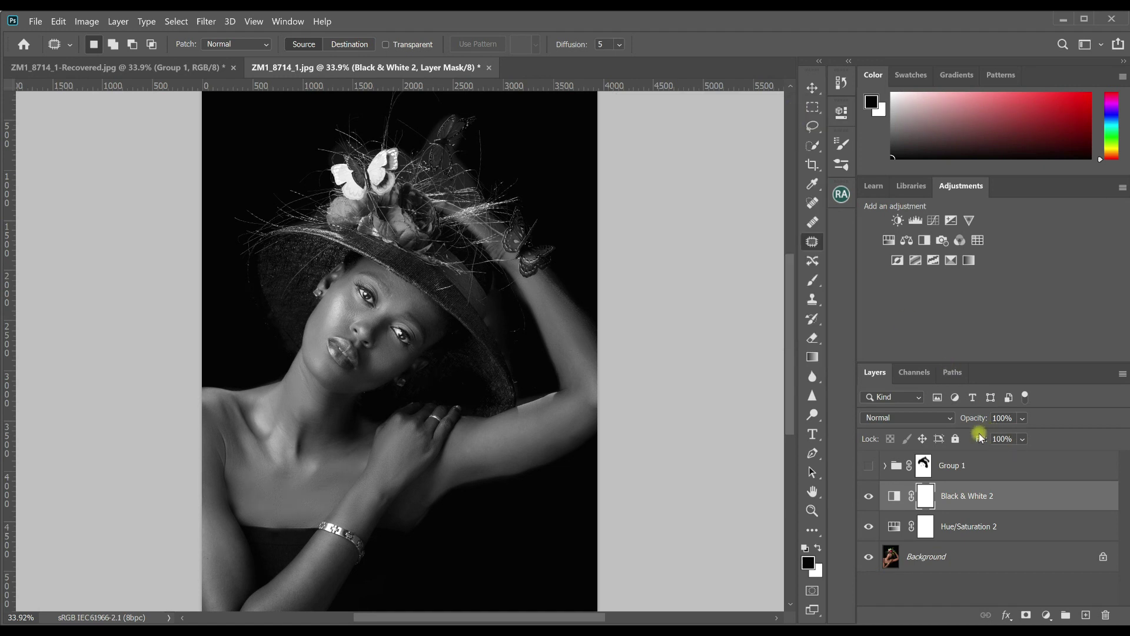
Set Black & White 2 to Multiply at 55% opacity and toggle its visibility to compare
{"action": "left_click", "coordinate": [952, 418]}
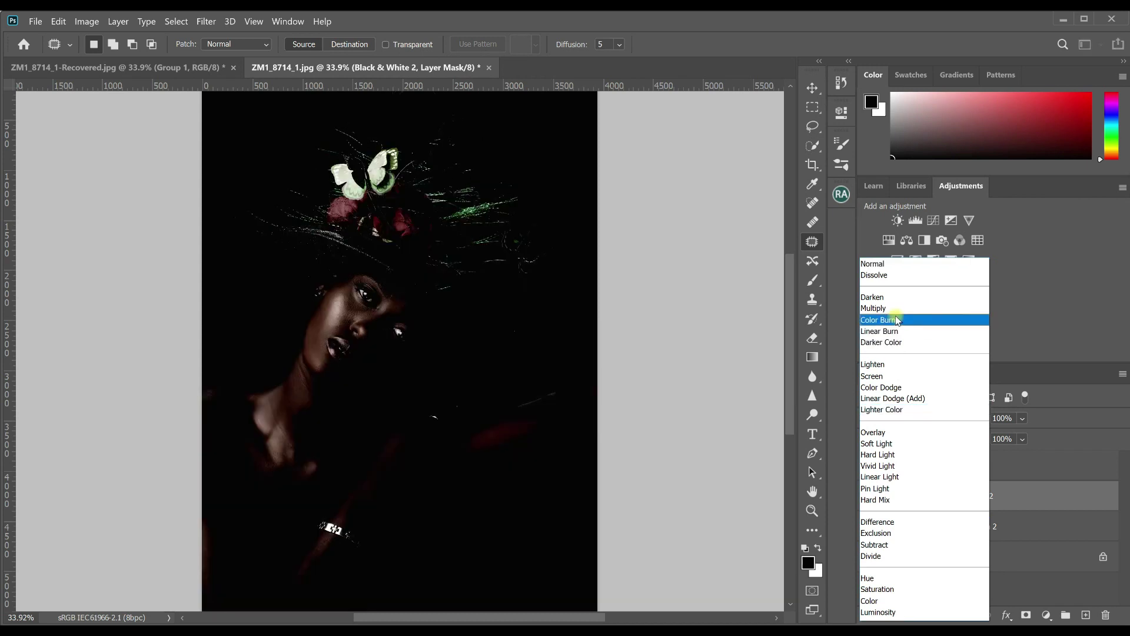
{"action": "left_click", "coordinate": [889, 309]}
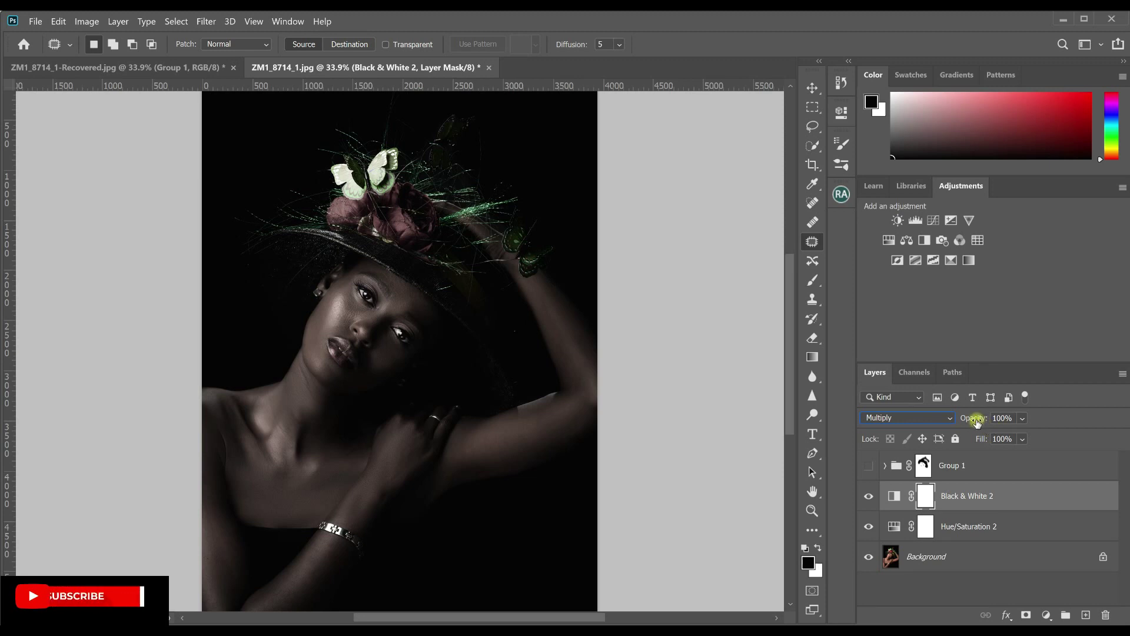
{"action": "left_click_drag", "start_coordinate": [978, 419], "coordinate": [946, 420]}
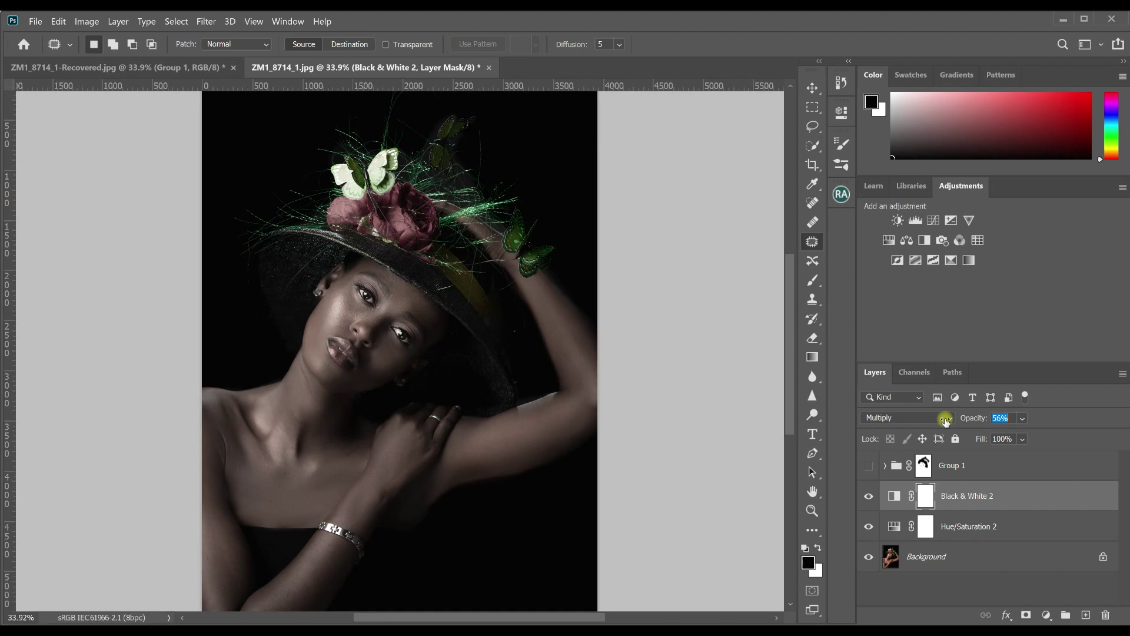
{"action": "left_click_drag", "start_coordinate": [945, 420], "coordinate": [945, 421]}
{"action": "left_click", "coordinate": [870, 497]}
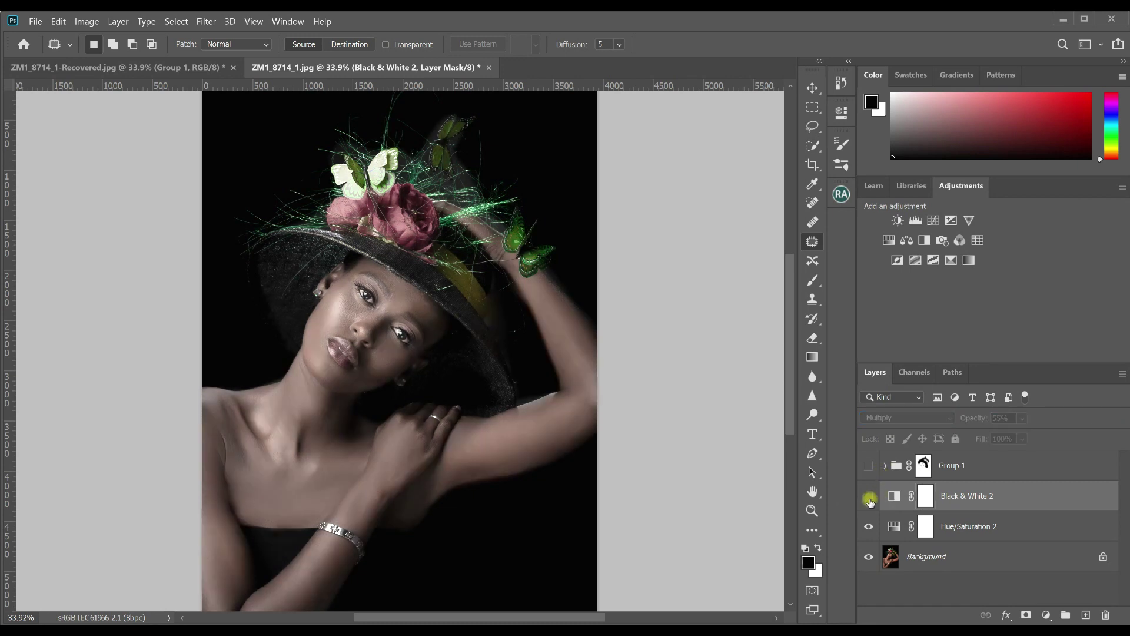
{"action": "left_click", "coordinate": [869, 498]}
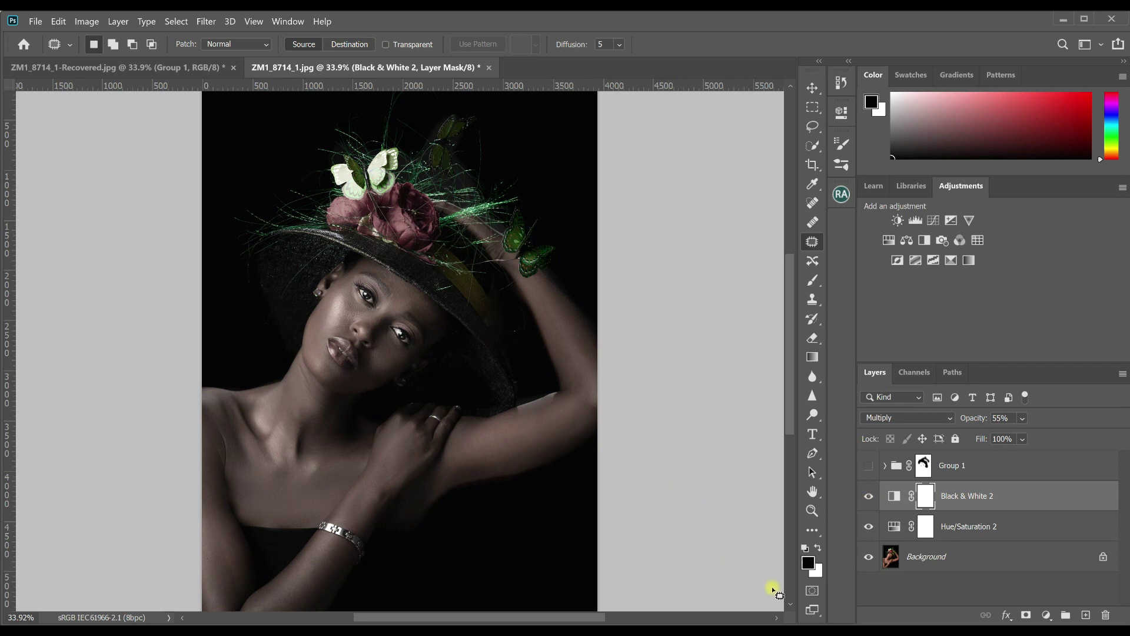
Group the Hue/Saturation 2 and Black & White 2 layers into Group 2 with a layer mask
{"action": "left_click", "coordinate": [929, 530], "text": "ctrl"}
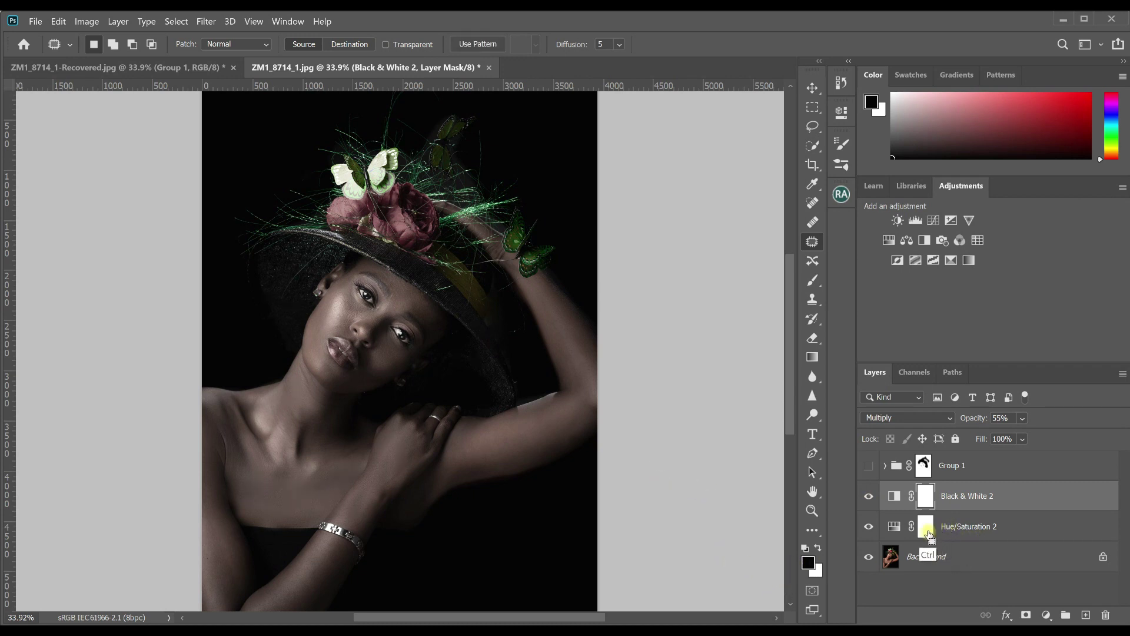
{"action": "left_click", "coordinate": [966, 534], "text": "ctrl"}
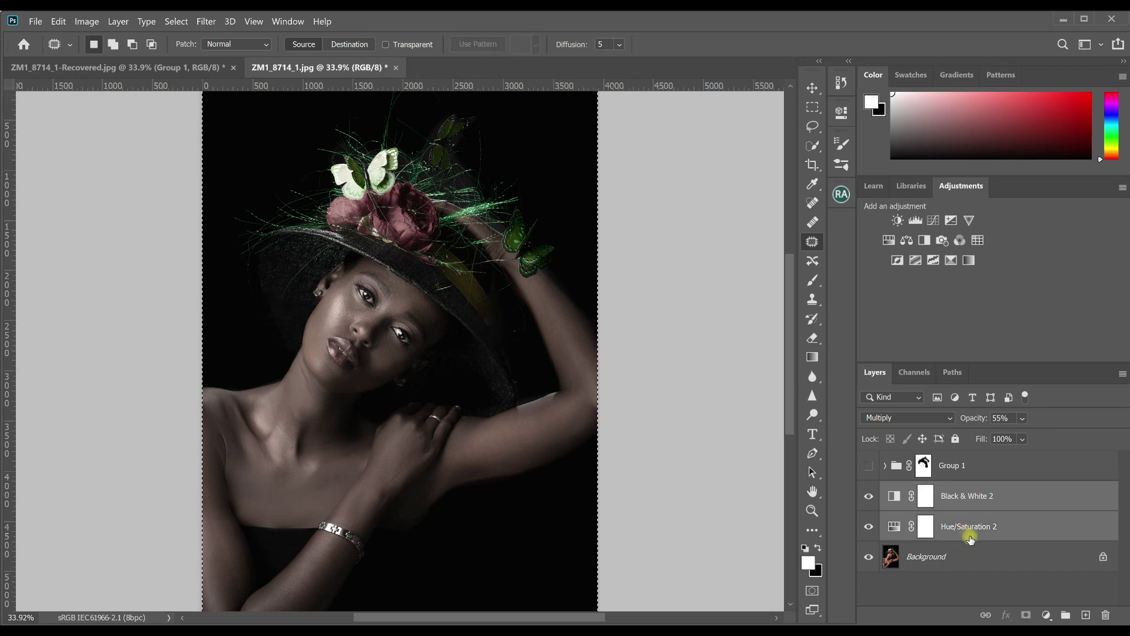
{"action": "key", "text": "ctrl+g"}
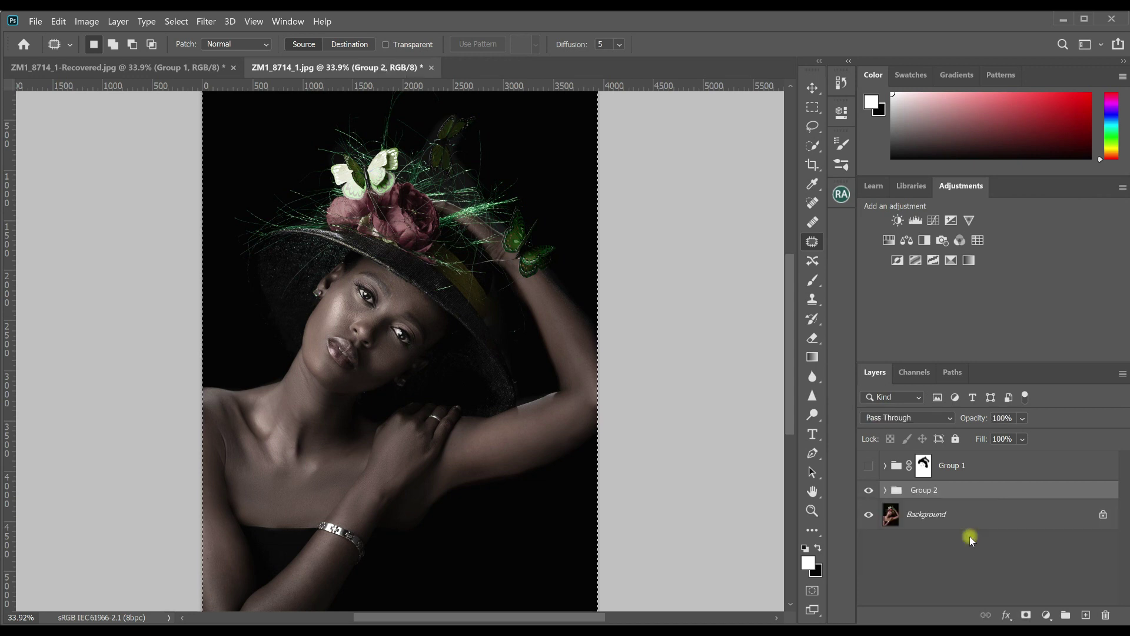
{"action": "left_click", "coordinate": [1027, 616]}
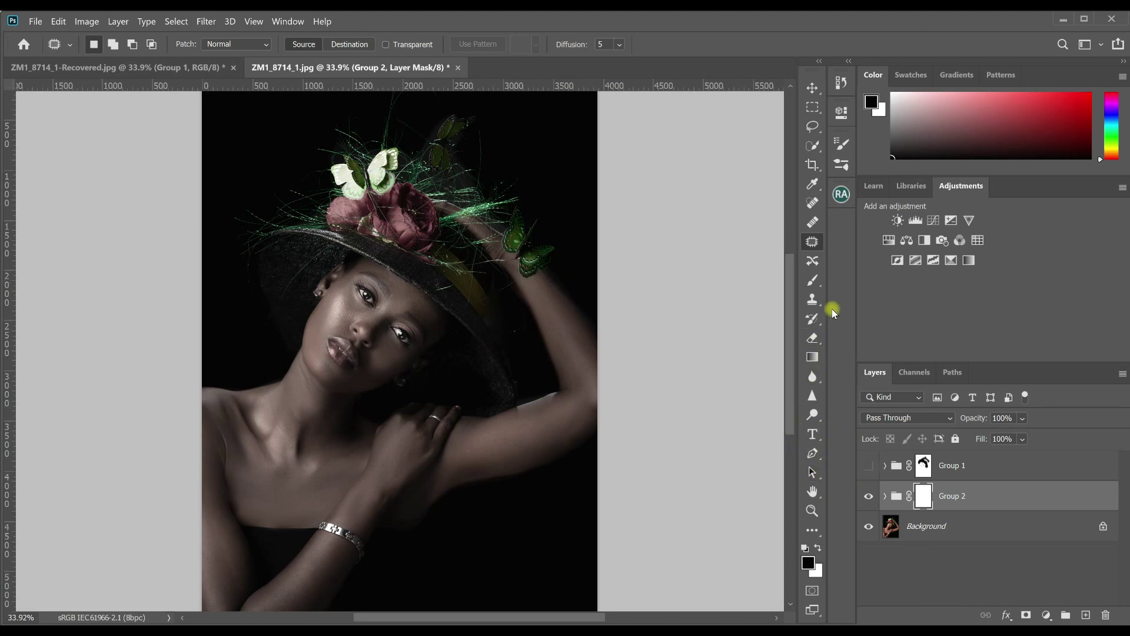
Set the mask brush size to 243 px, dismissing the invalid-entry warning
{"action": "left_click", "coordinate": [814, 281]}
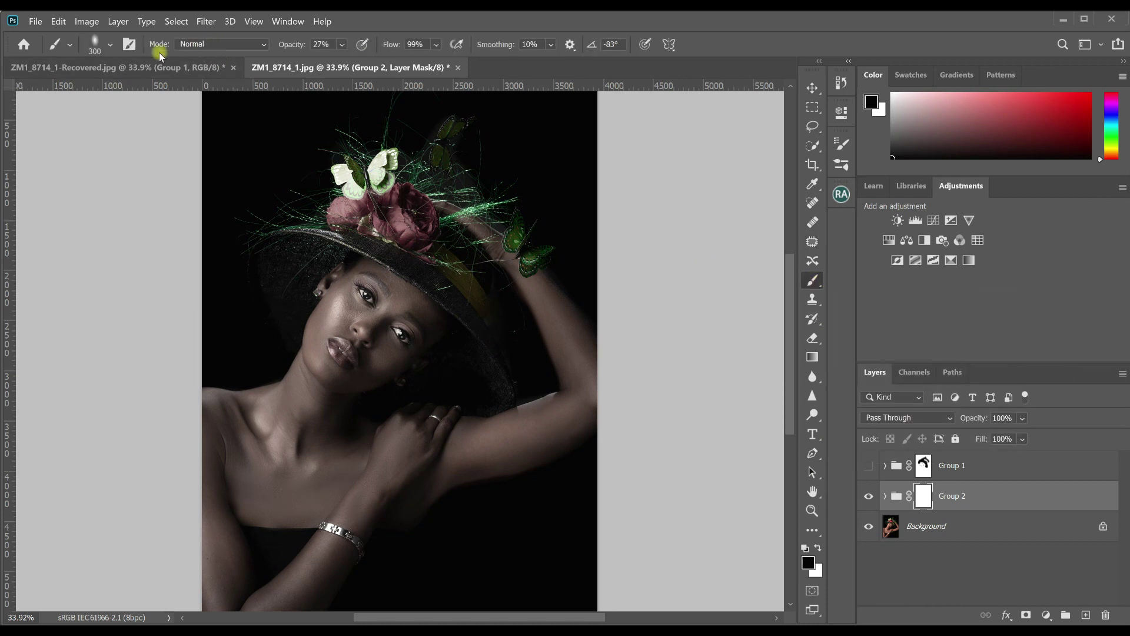
{"action": "left_click", "coordinate": [109, 47]}
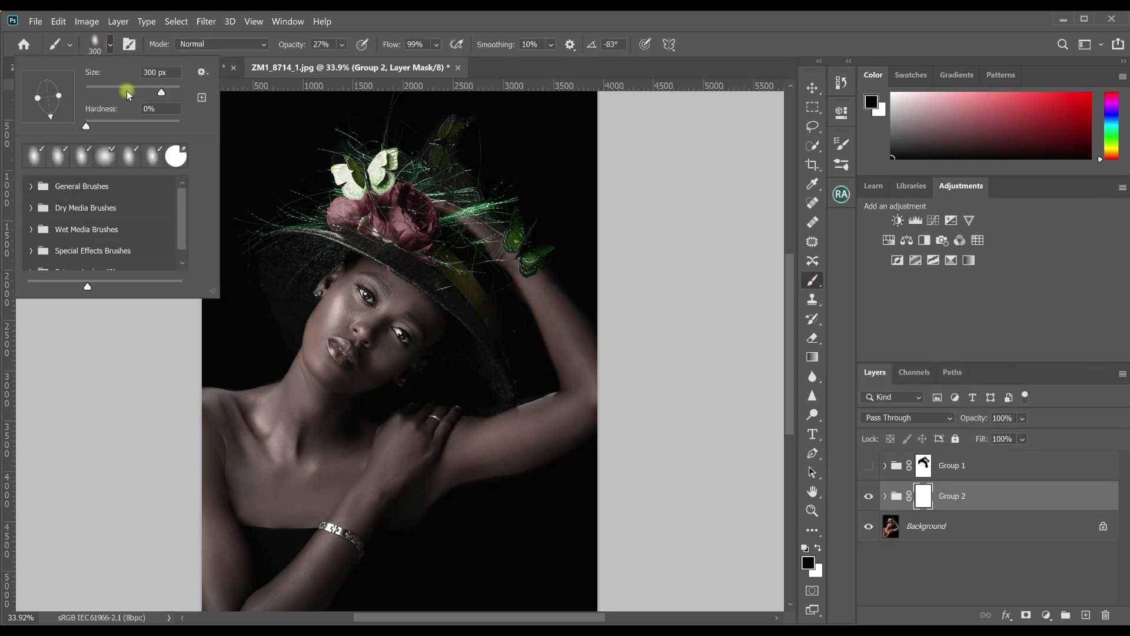
{"action": "left_click_drag", "start_coordinate": [162, 94], "coordinate": [140, 93]}
{"action": "left_click_drag", "start_coordinate": [141, 96], "coordinate": [158, 95]}
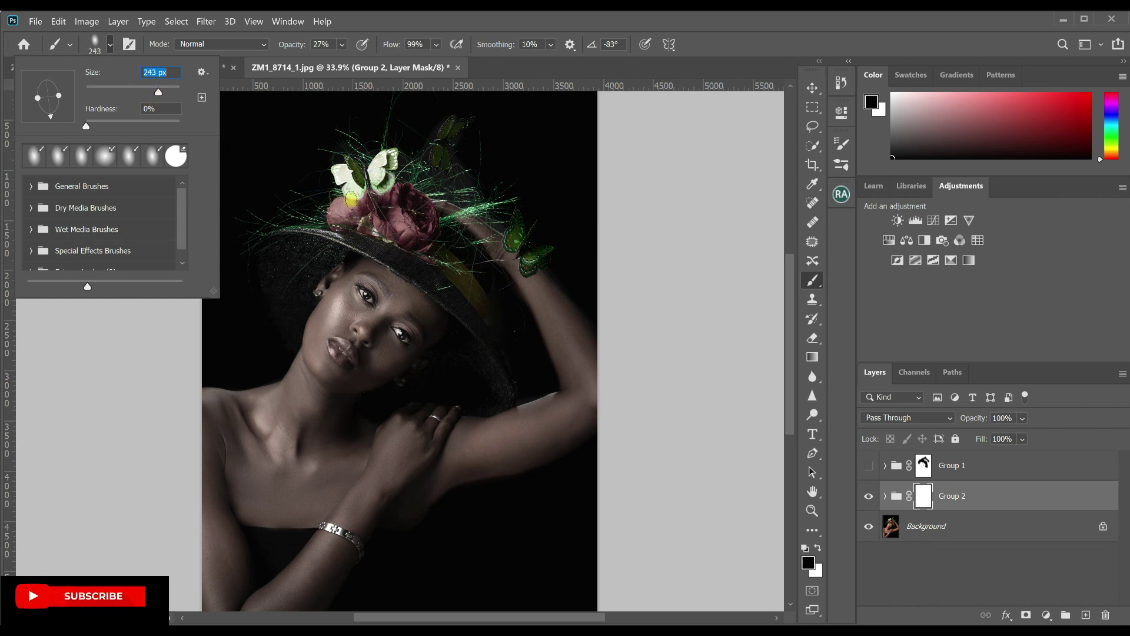
{"action": "type", "text": "]]"}
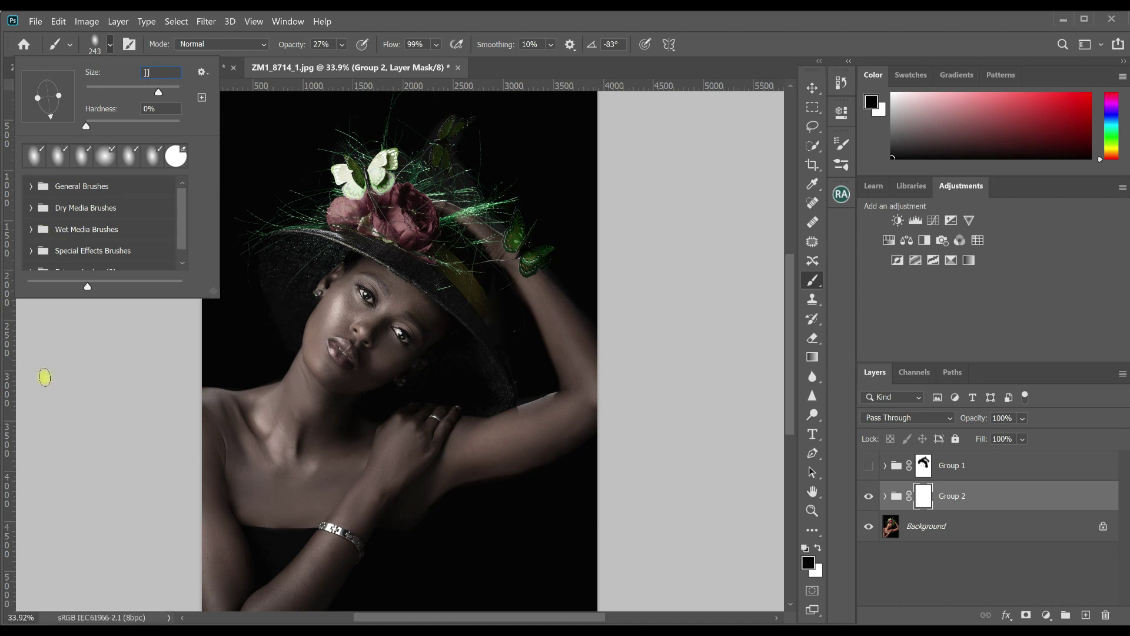
{"action": "left_click", "coordinate": [45, 379]}
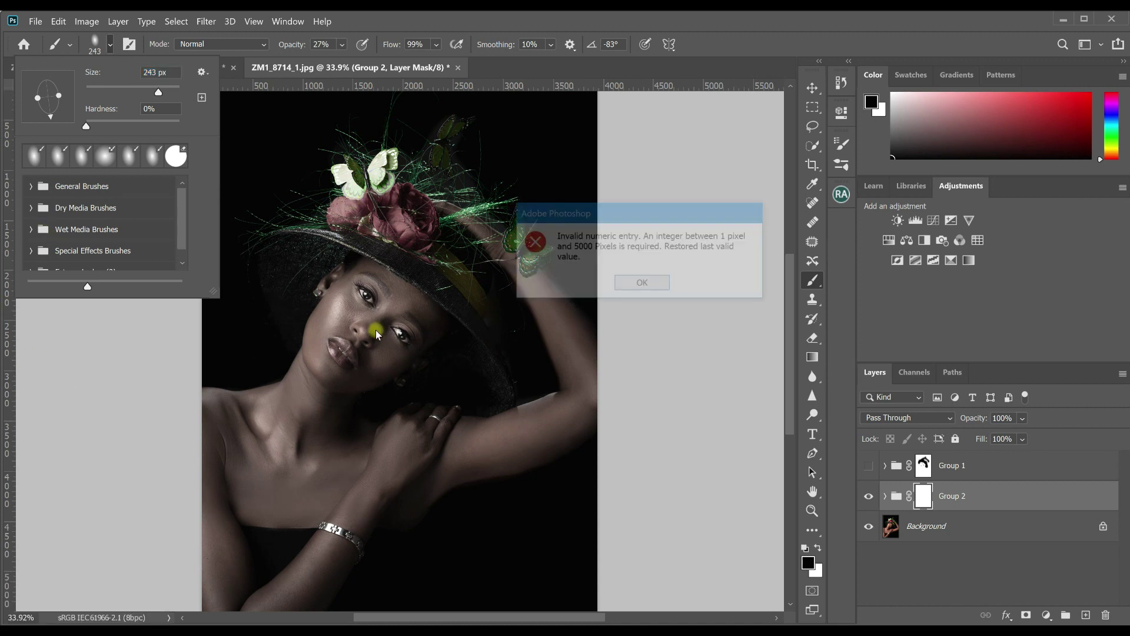
{"action": "left_click", "coordinate": [644, 284]}
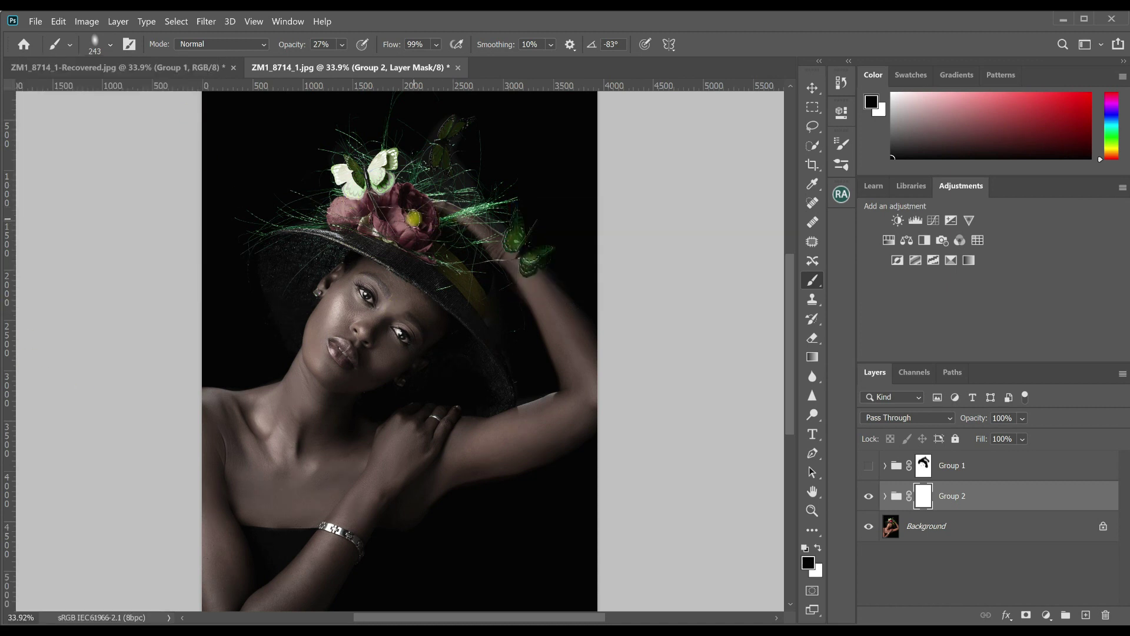
Enlarge the brush to 800 px with black as painting colour, undoing the stray chest stroke
{"action": "key", "text": "bracketright"}
{"action": "key", "text": "bracketright"}
{"action": "key", "text": "bracketright"}
{"action": "key", "text": "bracketright"}
{"action": "key", "text": "bracketright"}
{"action": "key", "text": "bracketright"}
{"action": "left_click", "coordinate": [818, 549]}
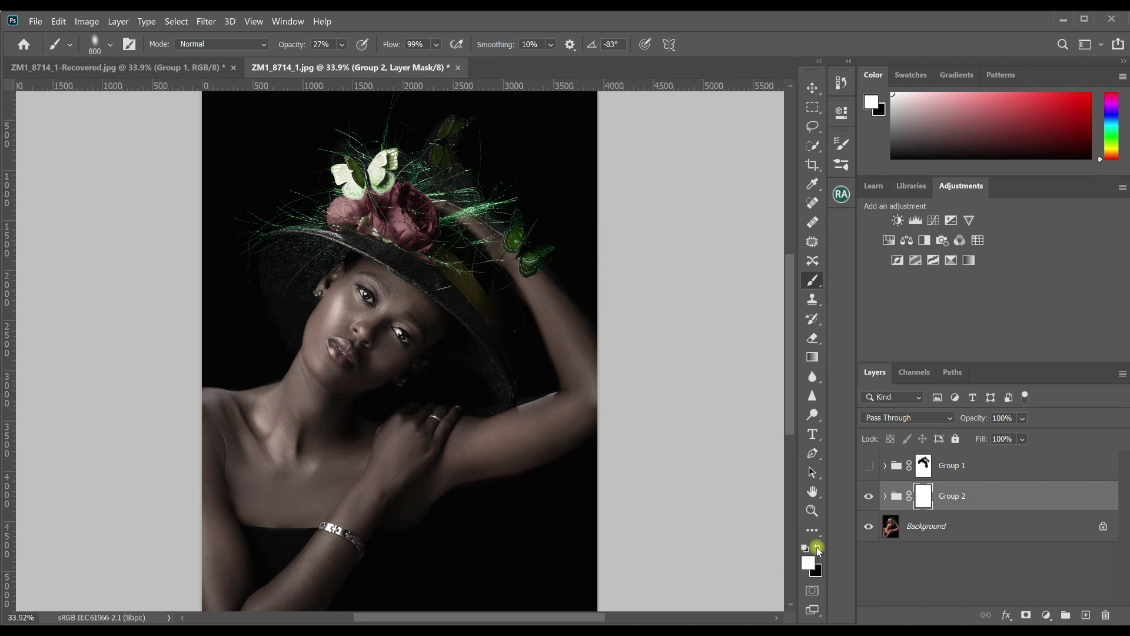
{"action": "left_click", "coordinate": [819, 548]}
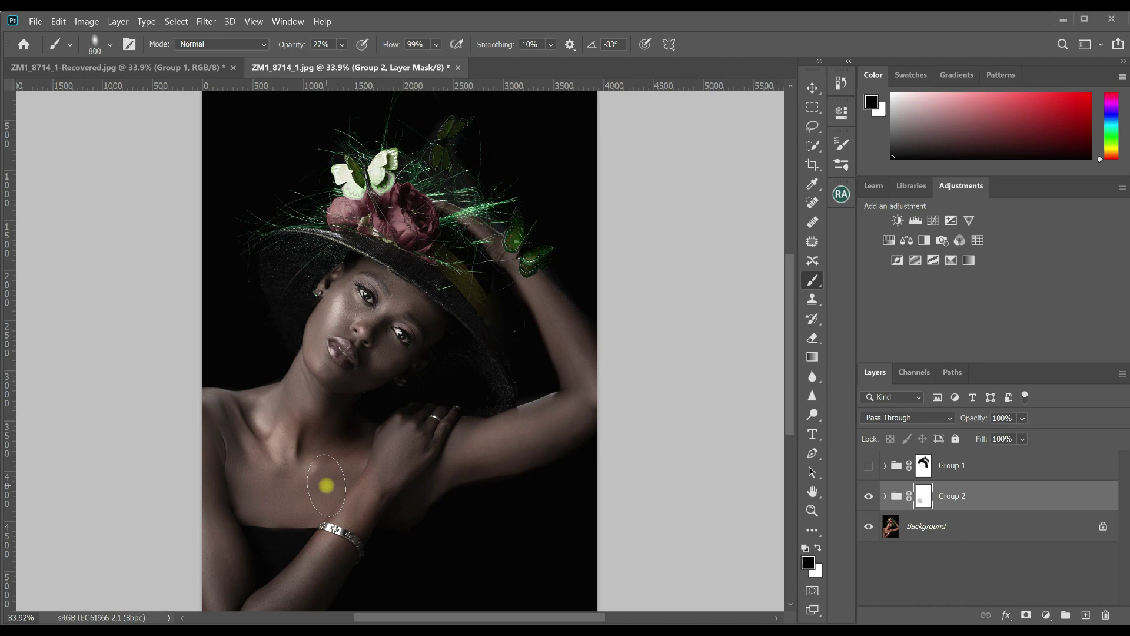
{"action": "key", "text": "ctrl+z"}
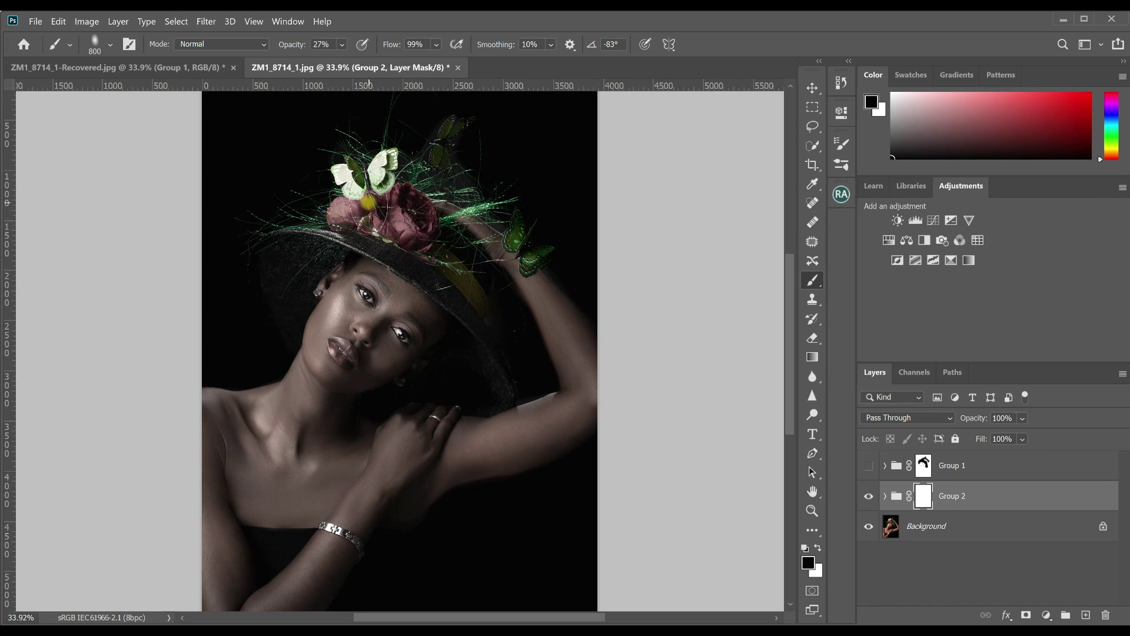
Raise brush opacity to 89% and paint black on the mask to restore the rose's red
{"action": "left_click_drag", "start_coordinate": [292, 44], "coordinate": [354, 54]}
{"action": "mouse_move", "coordinate": [395, 219]}
{"action": "left_mouse_down"}
{"action": "mouse_move", "coordinate": [423, 204]}
{"action": "mouse_move", "coordinate": [410, 213]}
{"action": "mouse_move", "coordinate": [347, 200]}
{"action": "mouse_move", "coordinate": [376, 194]}
{"action": "mouse_move", "coordinate": [338, 218]}
{"action": "mouse_move", "coordinate": [375, 193]}
{"action": "mouse_move", "coordinate": [393, 203]}
{"action": "mouse_move", "coordinate": [421, 147]}
{"action": "mouse_move", "coordinate": [462, 125]}
{"action": "mouse_move", "coordinate": [453, 169]}
{"action": "mouse_move", "coordinate": [350, 215]}
{"action": "mouse_move", "coordinate": [445, 268]}
{"action": "mouse_move", "coordinate": [456, 262]}
{"action": "mouse_move", "coordinate": [439, 265]}
{"action": "left_mouse_up"}
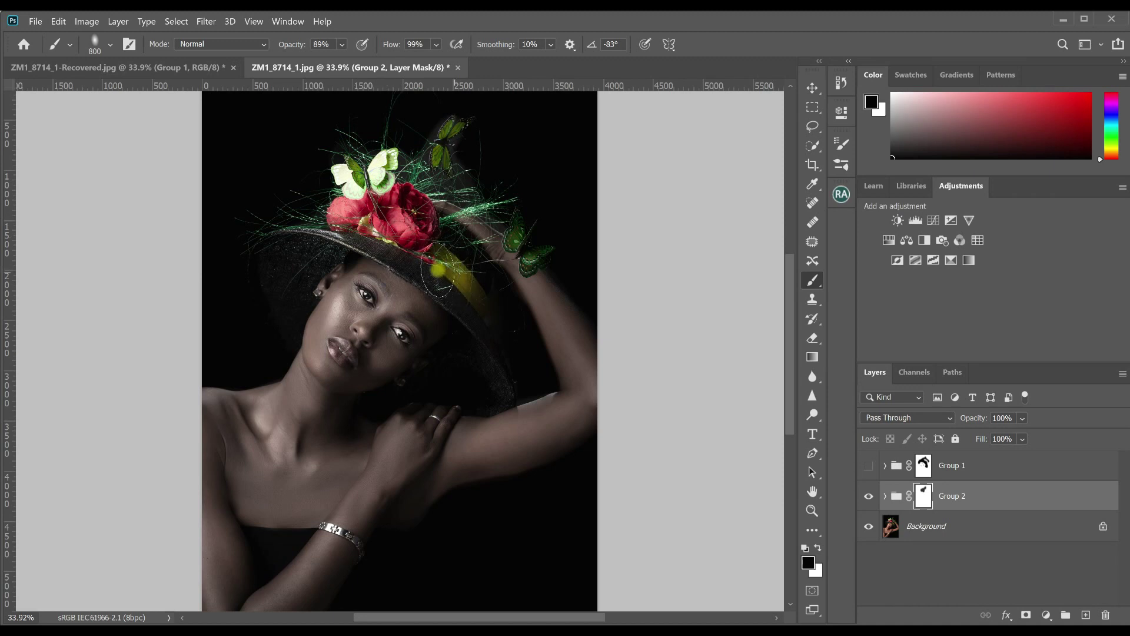
{"action": "key", "text": "bracketleft"}
{"action": "key", "text": "bracketleft"}
{"action": "key", "text": "bracketleft"}
{"action": "key", "text": "bracketleft"}
{"action": "key", "text": "bracketleft"}
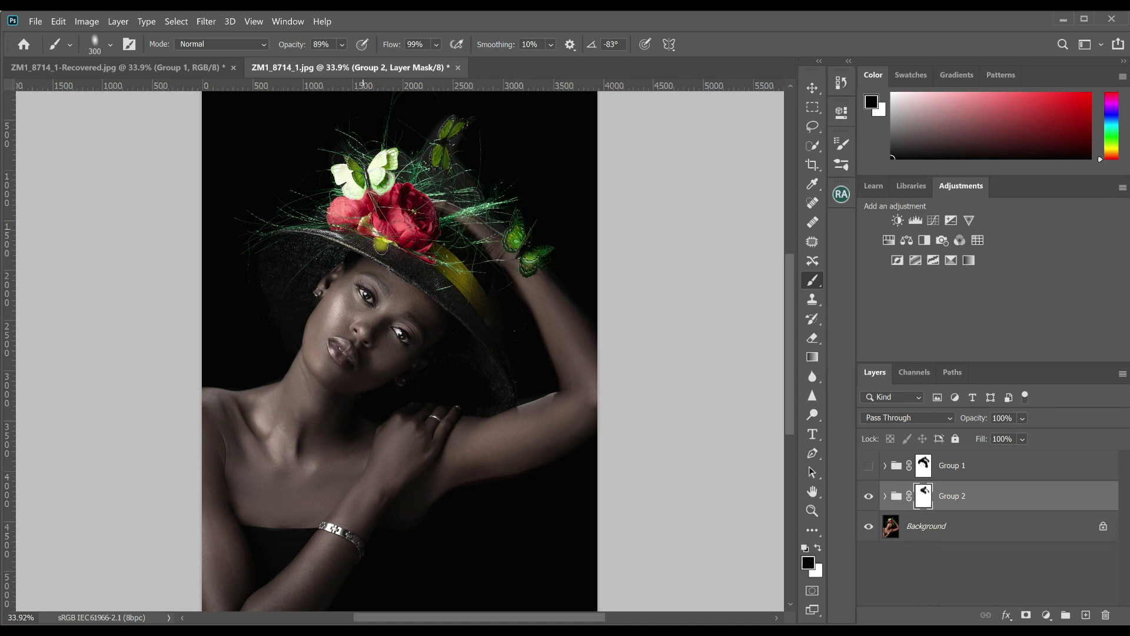
{"action": "key", "text": "bracketright"}
{"action": "key", "text": "bracketright"}
{"action": "key", "text": "bracketright"}
{"action": "key", "text": "bracketright"}
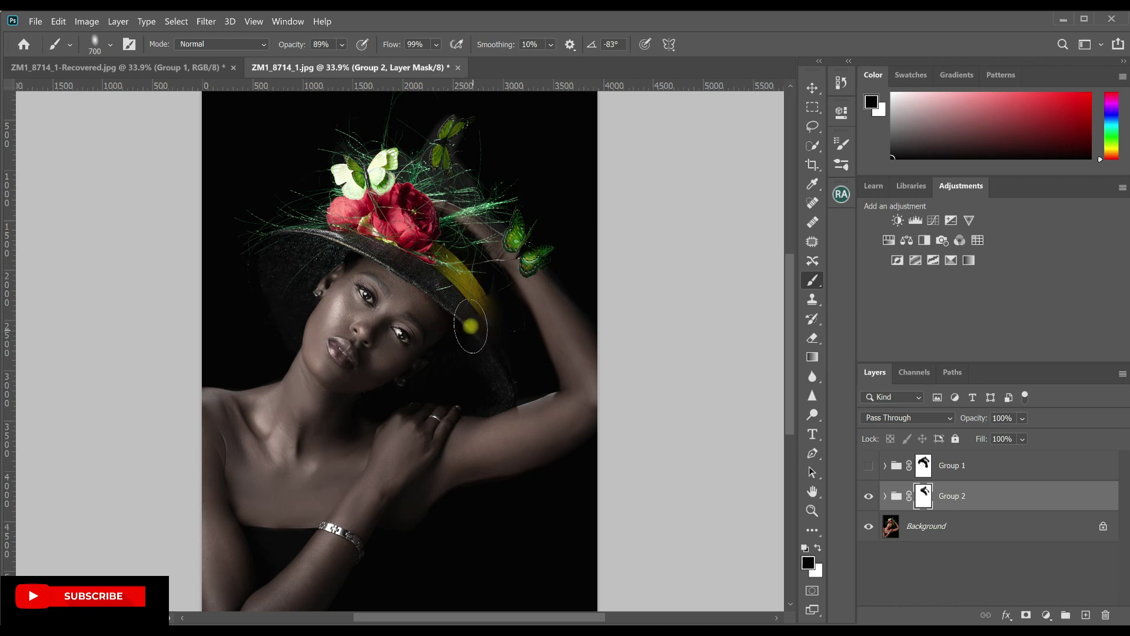
With a 600 px black brush, paint over the hat band to reveal its original yellow
{"action": "left_click", "coordinate": [818, 548]}
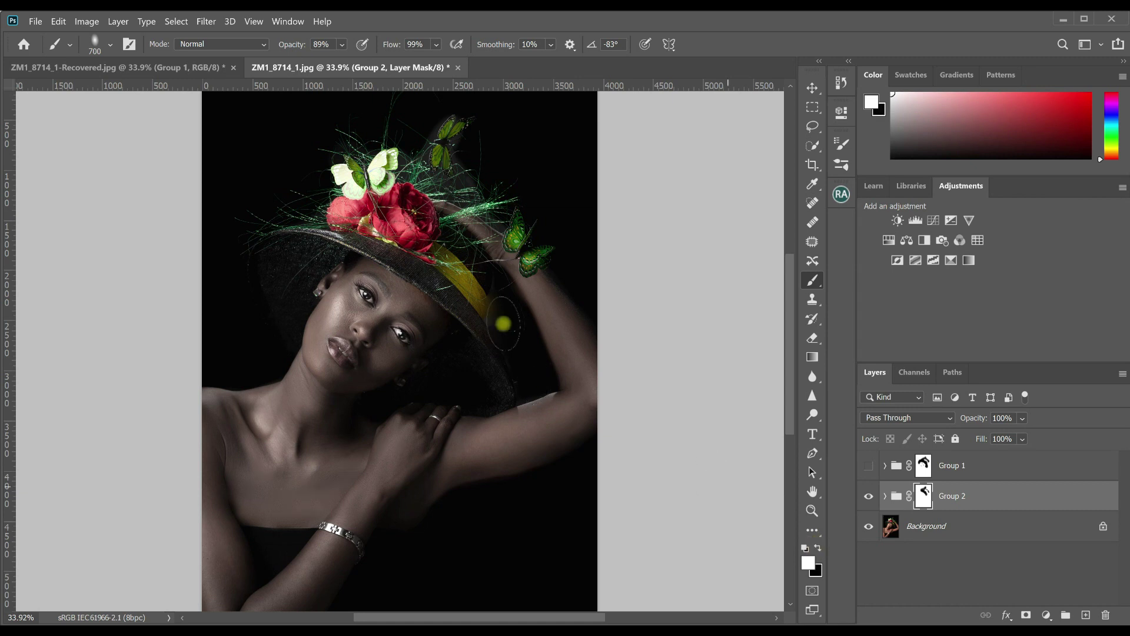
{"action": "key", "text": "bracketleft"}
{"action": "key", "text": "bracketleft"}
{"action": "key", "text": "bracketleft"}
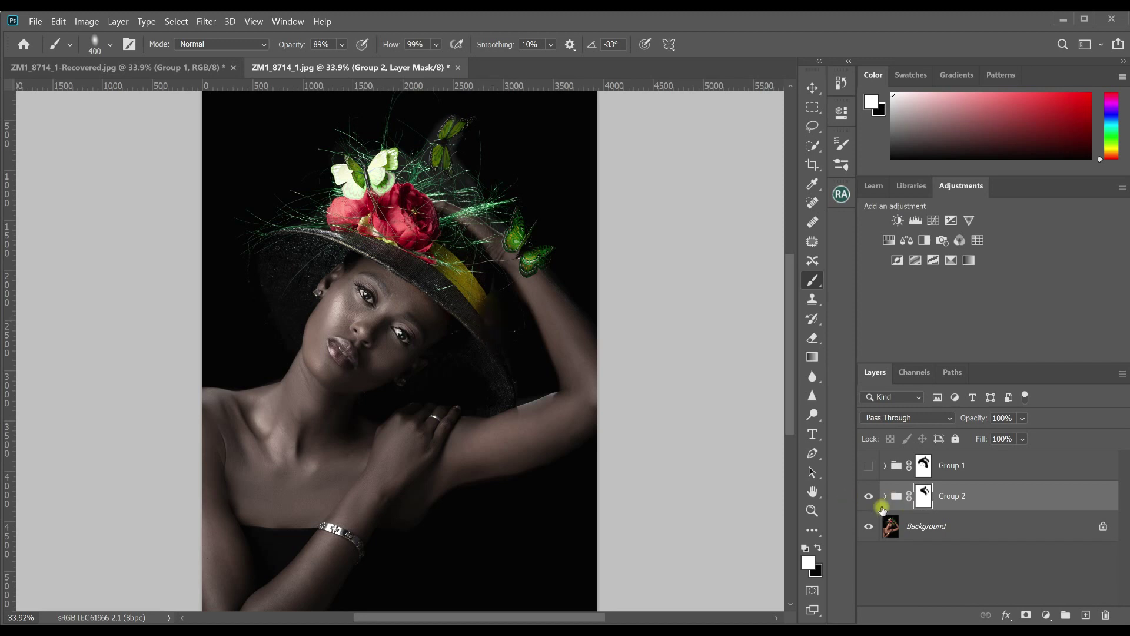
{"action": "left_click", "coordinate": [819, 547]}
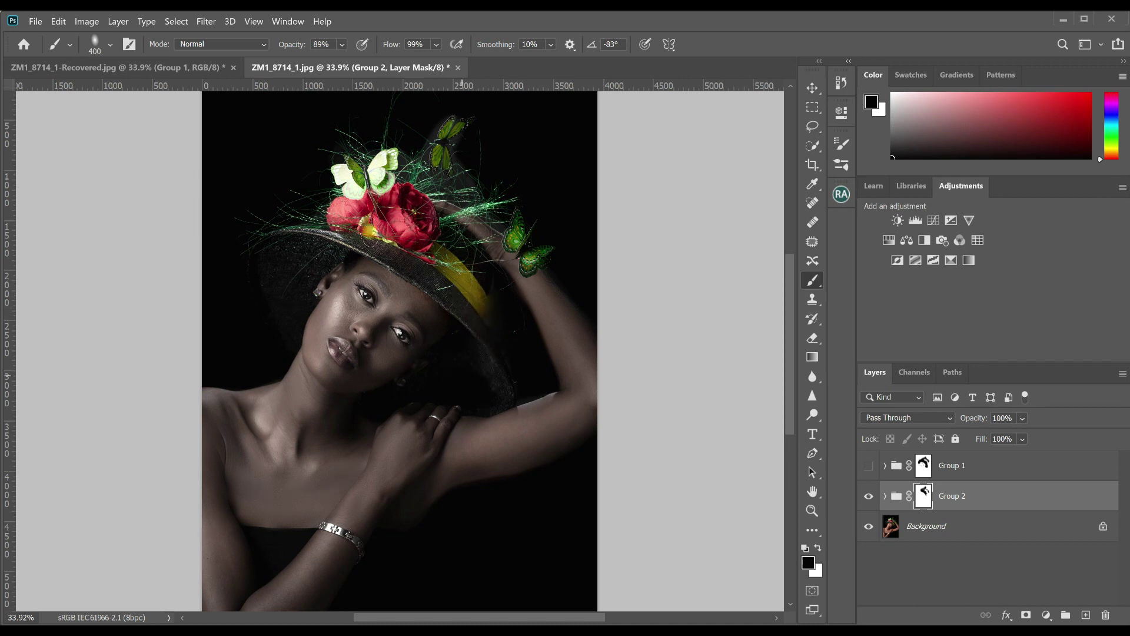
{"action": "mouse_move", "coordinate": [370, 235]}
{"action": "left_mouse_down"}
{"action": "mouse_move", "coordinate": [330, 249]}
{"action": "mouse_move", "coordinate": [348, 233]}
{"action": "mouse_move", "coordinate": [282, 239]}
{"action": "mouse_move", "coordinate": [407, 231]}
{"action": "left_mouse_up"}
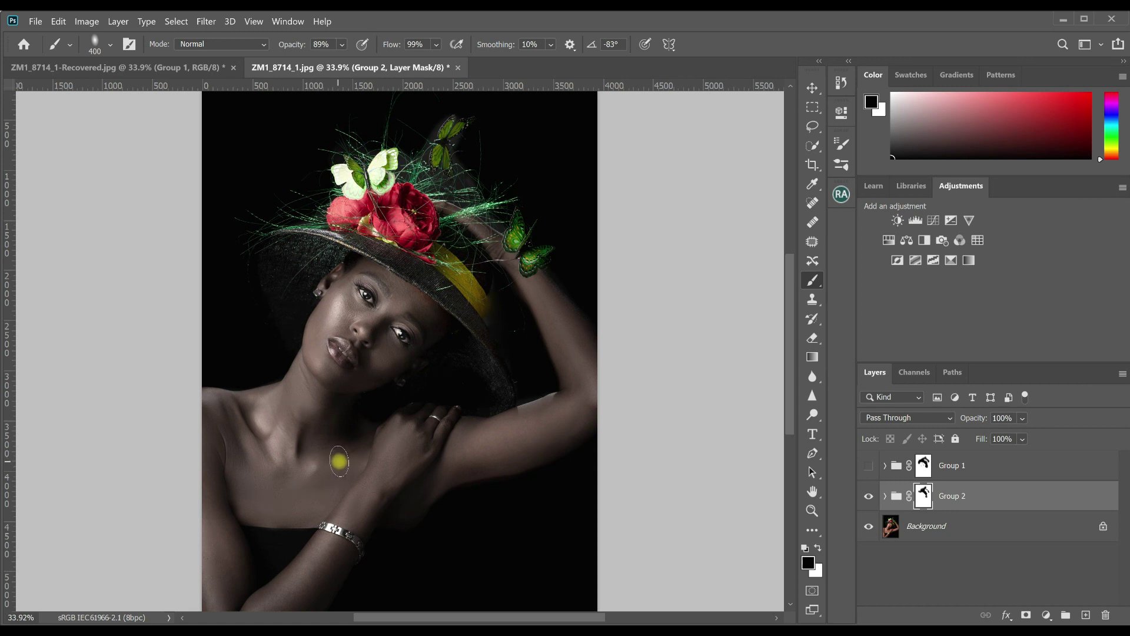
Zoom in on the face and paint black on the mask to restore both eyes' colour
{"action": "key", "text": "z"}
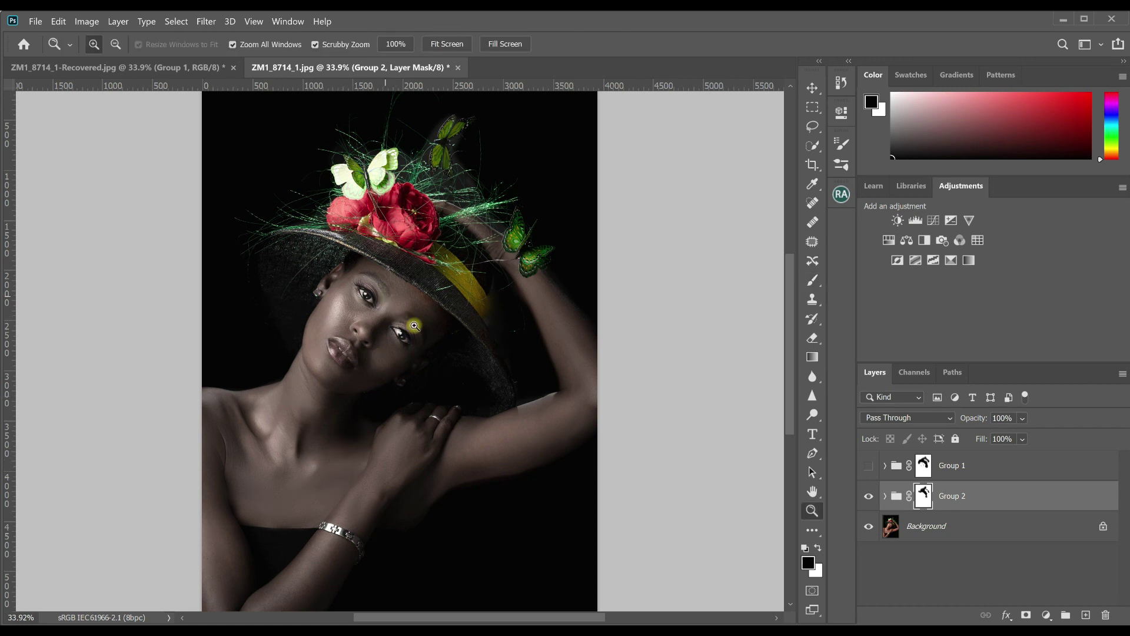
{"action": "mouse_move", "coordinate": [415, 326]}
{"action": "left_mouse_down"}
{"action": "mouse_move", "coordinate": [425, 337]}
{"action": "mouse_move", "coordinate": [395, 374]}
{"action": "left_mouse_up"}
{"action": "key", "text": "b"}
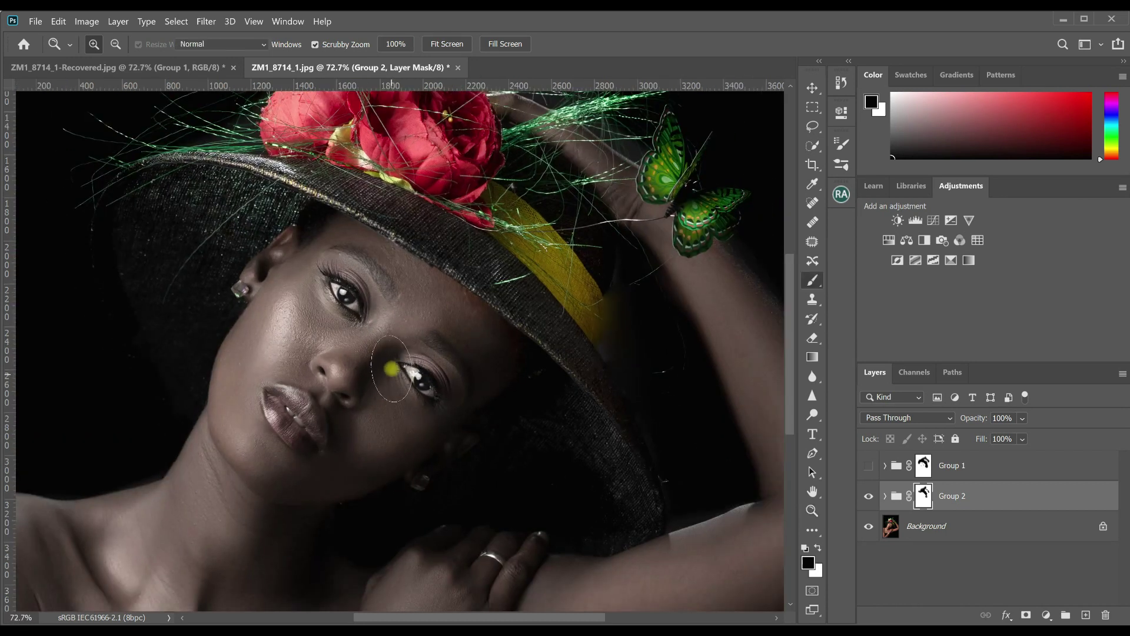
{"action": "mouse_move", "coordinate": [362, 315]}
{"action": "left_mouse_down"}
{"action": "mouse_move", "coordinate": [352, 327]}
{"action": "mouse_move", "coordinate": [338, 288]}
{"action": "mouse_move", "coordinate": [355, 302]}
{"action": "mouse_move", "coordinate": [338, 289]}
{"action": "left_mouse_up"}
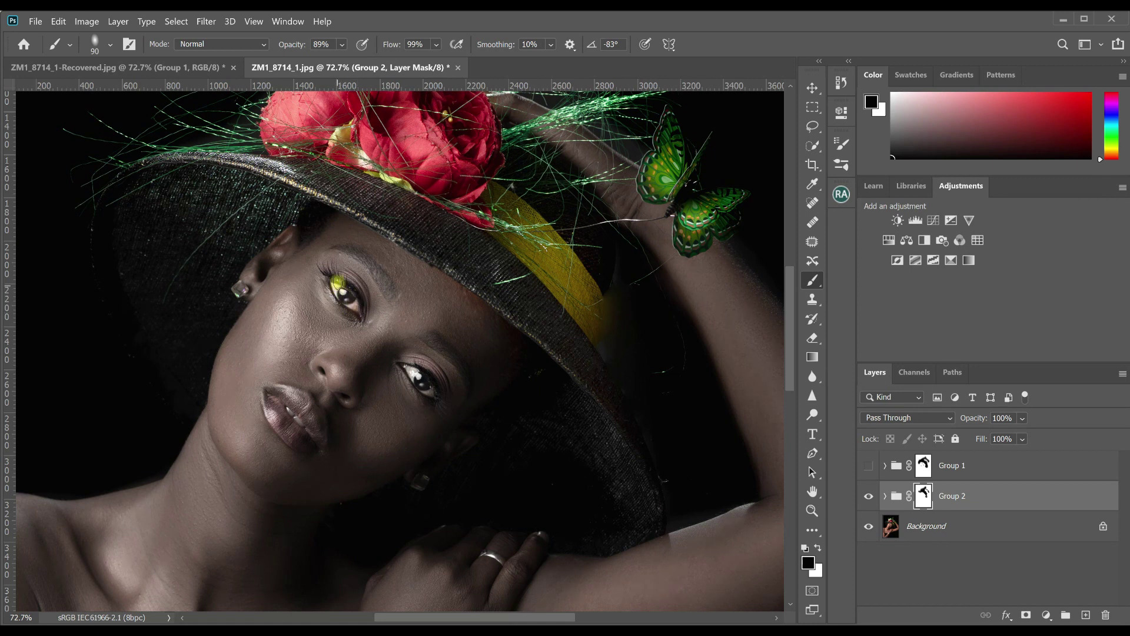
{"action": "left_click_drag", "start_coordinate": [388, 384], "coordinate": [406, 380]}
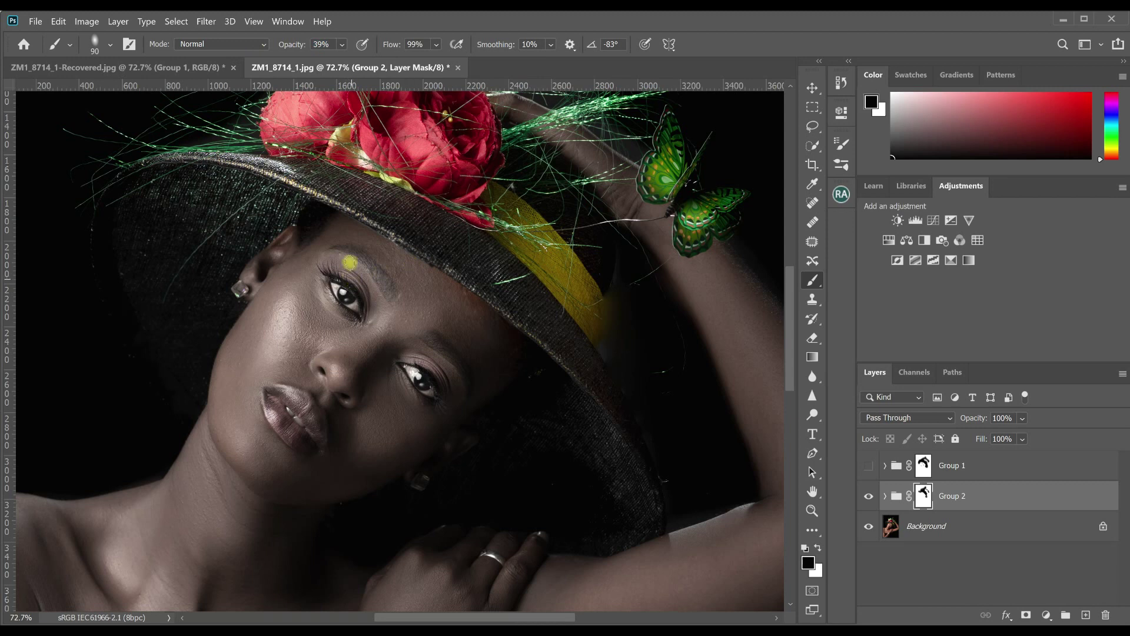
At 24% brush opacity, softly restore colour on the upper eyelid and the pink lips
{"action": "key", "text": "bracketright"}
{"action": "key", "text": "bracketright"}
{"action": "left_click_drag", "start_coordinate": [289, 46], "coordinate": [281, 46]}
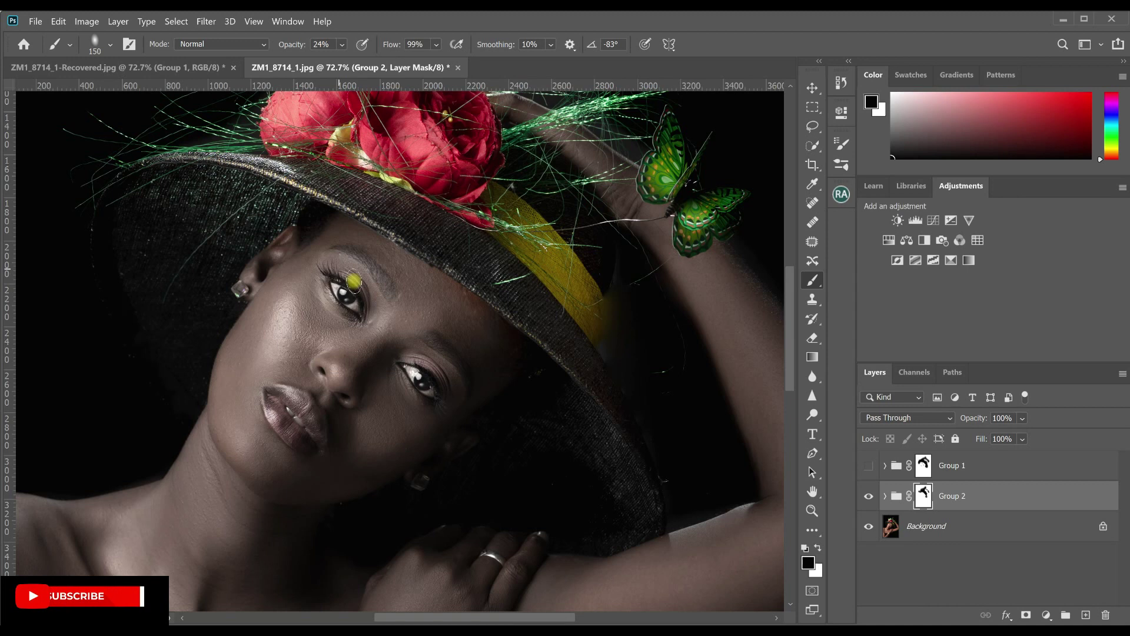
{"action": "mouse_move", "coordinate": [366, 296]}
{"action": "left_mouse_down"}
{"action": "mouse_move", "coordinate": [330, 272]}
{"action": "mouse_move", "coordinate": [368, 301]}
{"action": "mouse_move", "coordinate": [367, 319]}
{"action": "left_mouse_up"}
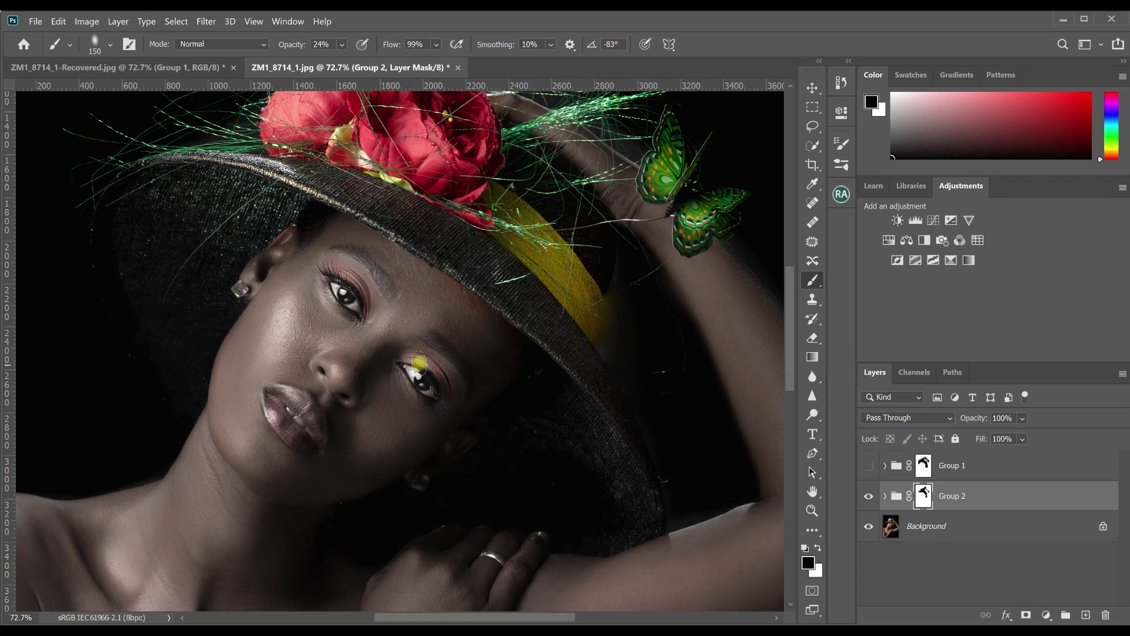
{"action": "key", "text": "x"}
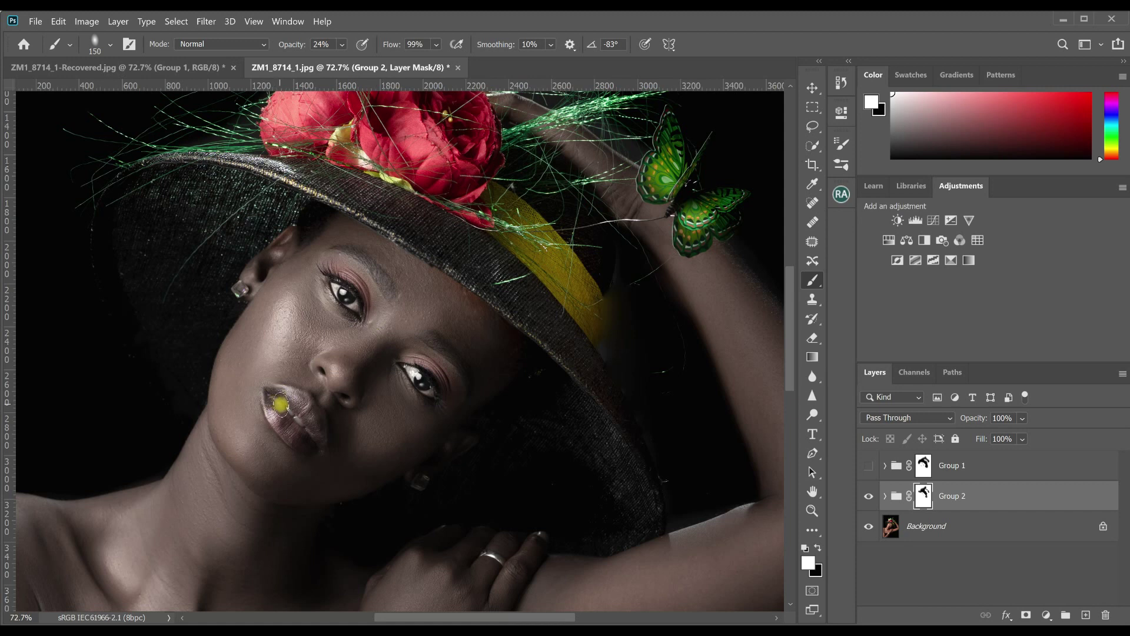
{"action": "key", "text": "x"}
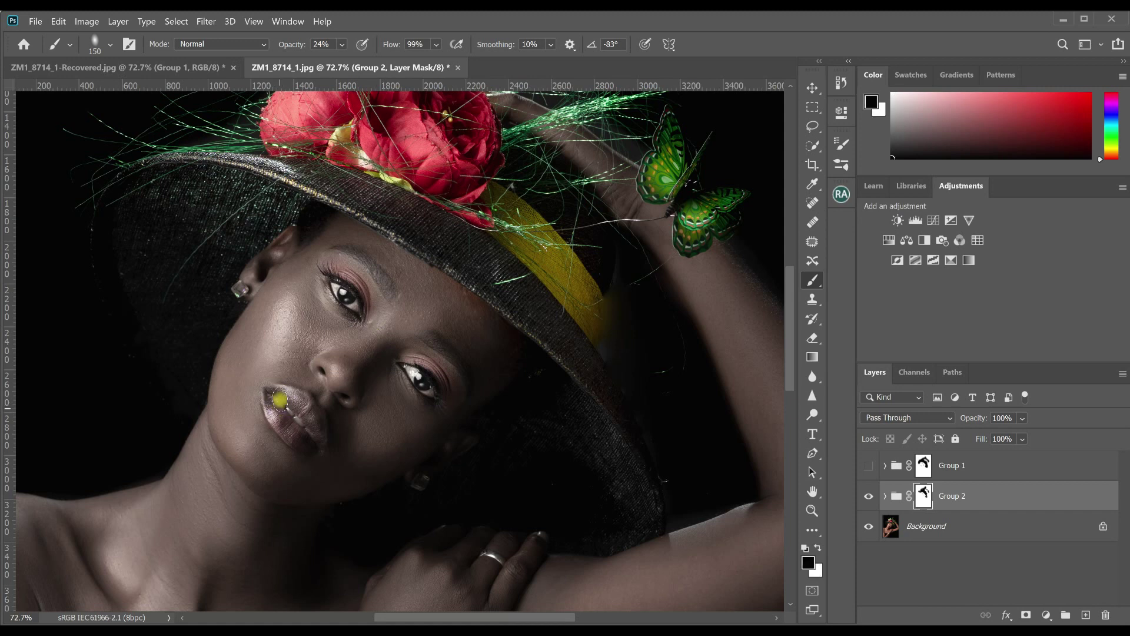
{"action": "mouse_move", "coordinate": [288, 421]}
{"action": "left_mouse_down"}
{"action": "mouse_move", "coordinate": [315, 418]}
{"action": "mouse_move", "coordinate": [283, 395]}
{"action": "mouse_move", "coordinate": [321, 444]}
{"action": "mouse_move", "coordinate": [274, 396]}
{"action": "left_mouse_up"}
Zoom out to the full photo and set Group 2's opacity to 81%
{"action": "key", "text": "z"}
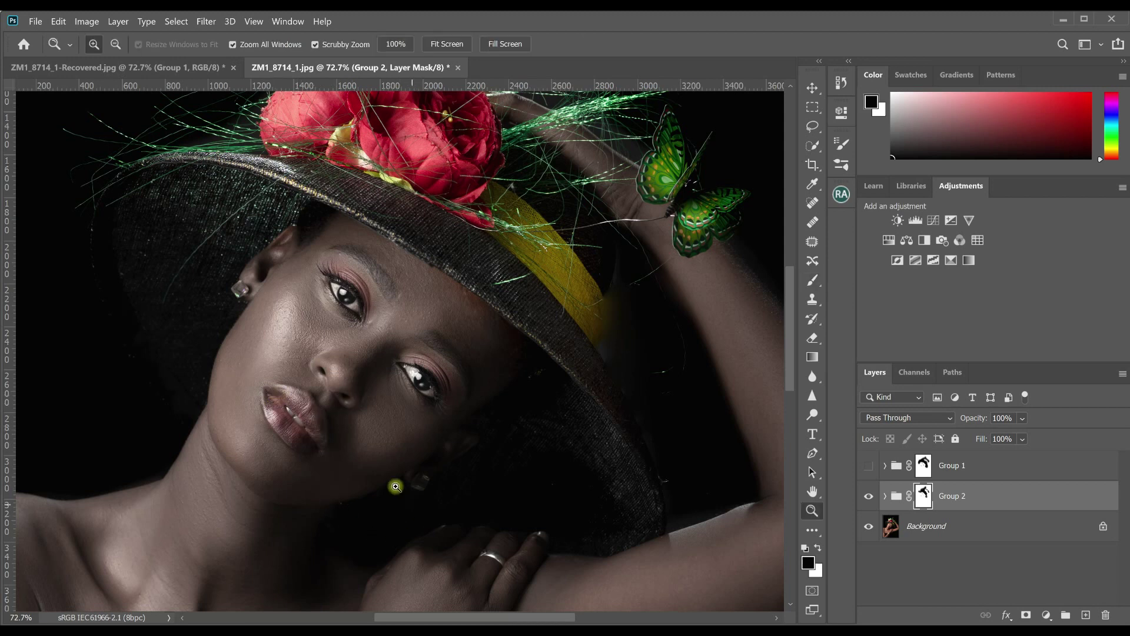
{"action": "mouse_move", "coordinate": [395, 486]}
{"action": "left_mouse_down"}
{"action": "mouse_move", "coordinate": [366, 479]}
{"action": "mouse_move", "coordinate": [401, 485]}
{"action": "left_mouse_up"}
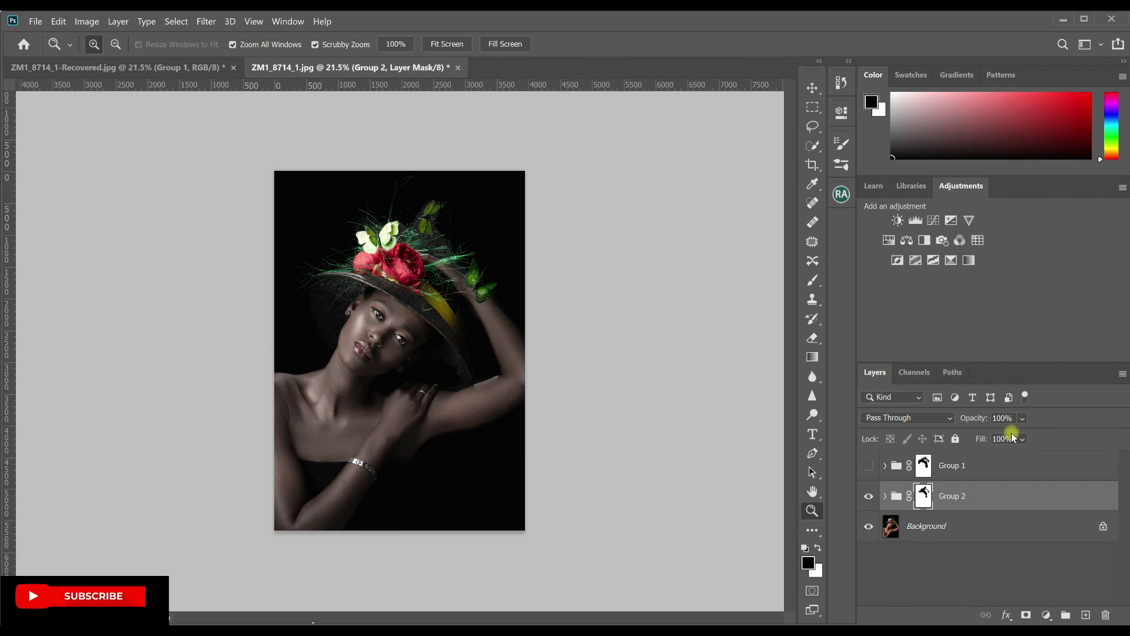
{"action": "left_click", "coordinate": [973, 418]}
{"action": "left_click_drag", "start_coordinate": [972, 419], "coordinate": [964, 424]}
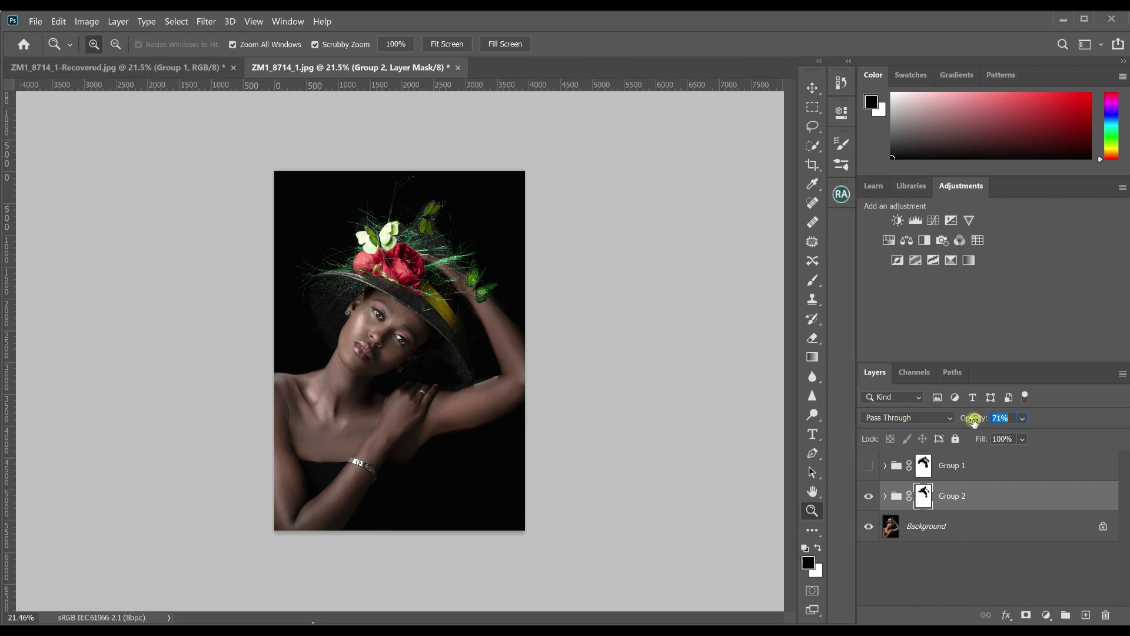
{"action": "left_click_drag", "start_coordinate": [974, 422], "coordinate": [975, 430]}
{"action": "left_click", "coordinate": [870, 497]}
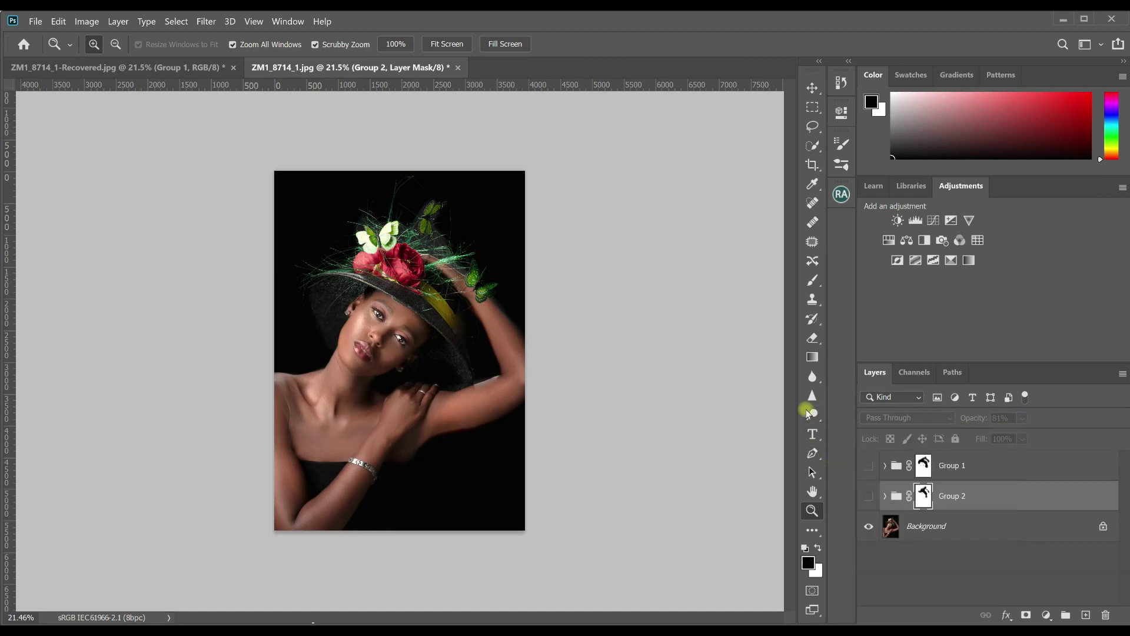
{"action": "left_click", "coordinate": [869, 499]}
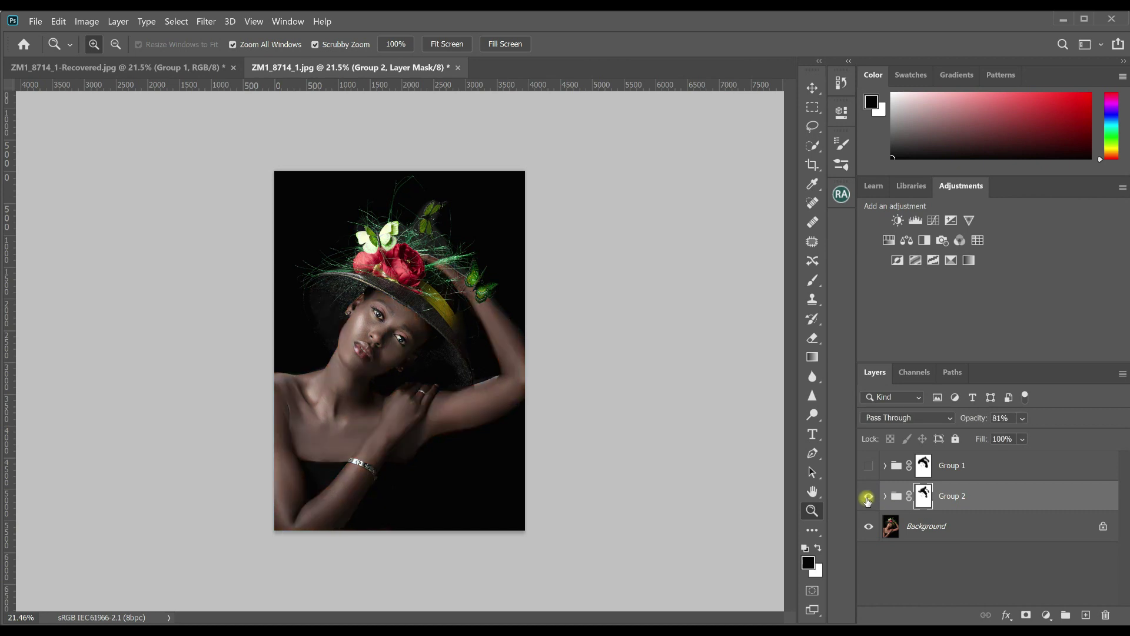
{"action": "left_click", "coordinate": [869, 500]}
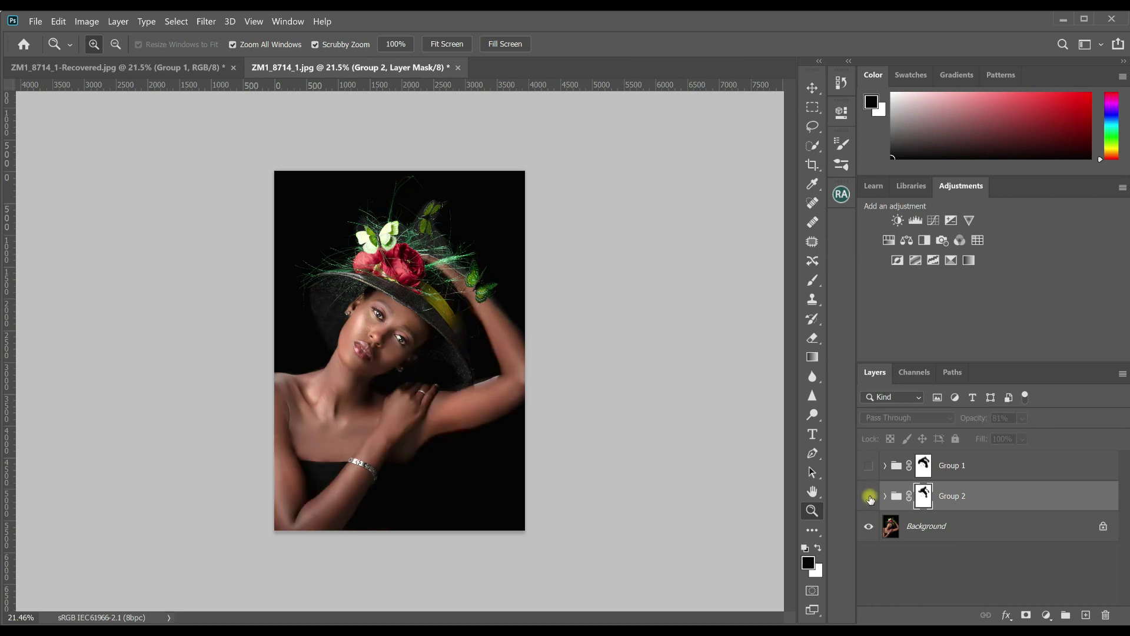
{"action": "left_click", "coordinate": [869, 499]}
{"action": "left_click", "coordinate": [869, 499]}
{"action": "left_click", "coordinate": [868, 500]}
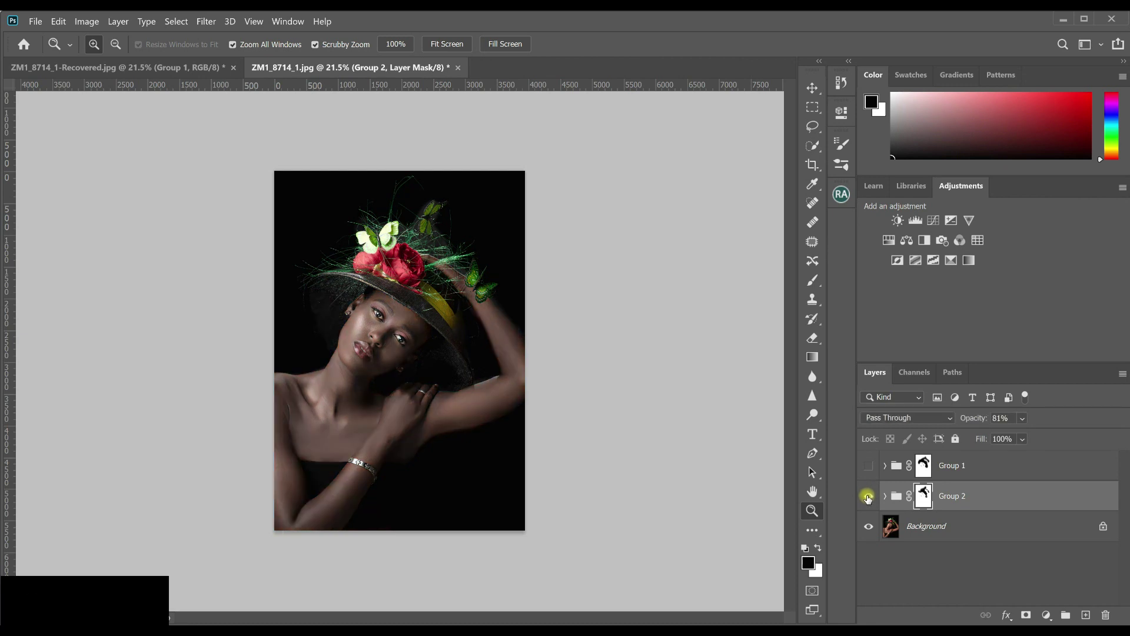